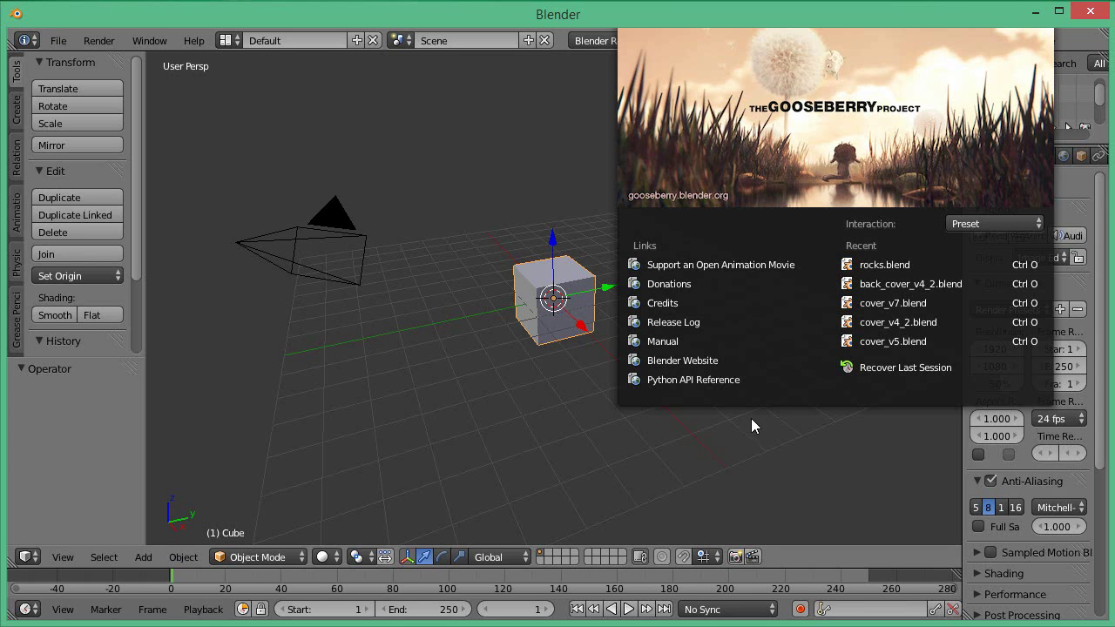
Dismiss the splash screen, then enlarge the timeline area and widen the properties editor
{"action": "left_click", "coordinate": [763, 94]}
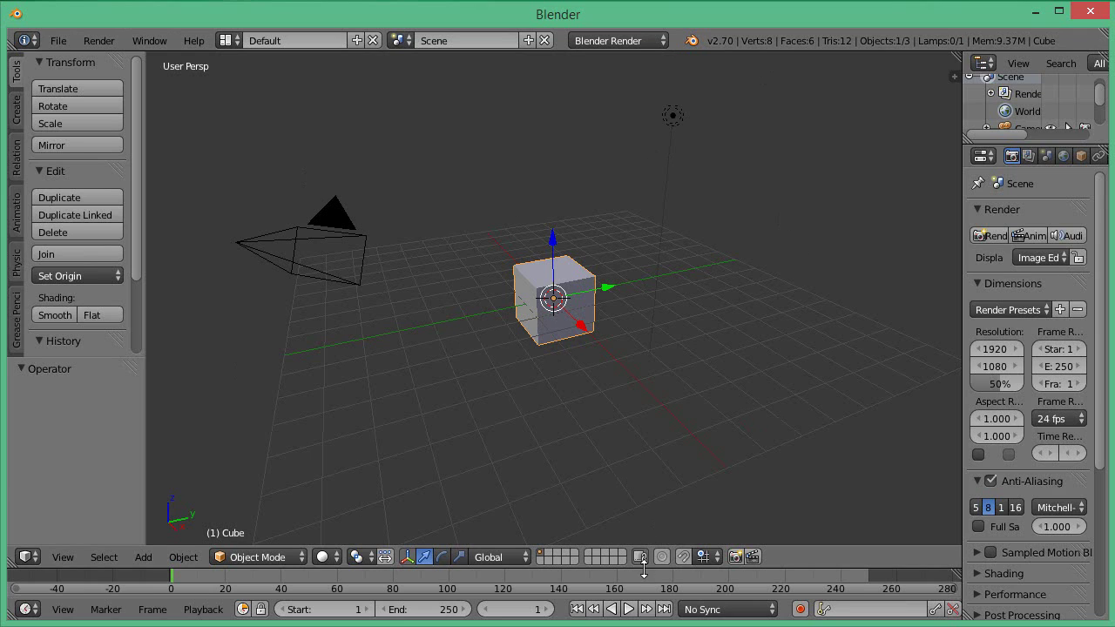
{"action": "left_click_drag", "start_coordinate": [643, 569], "coordinate": [643, 465]}
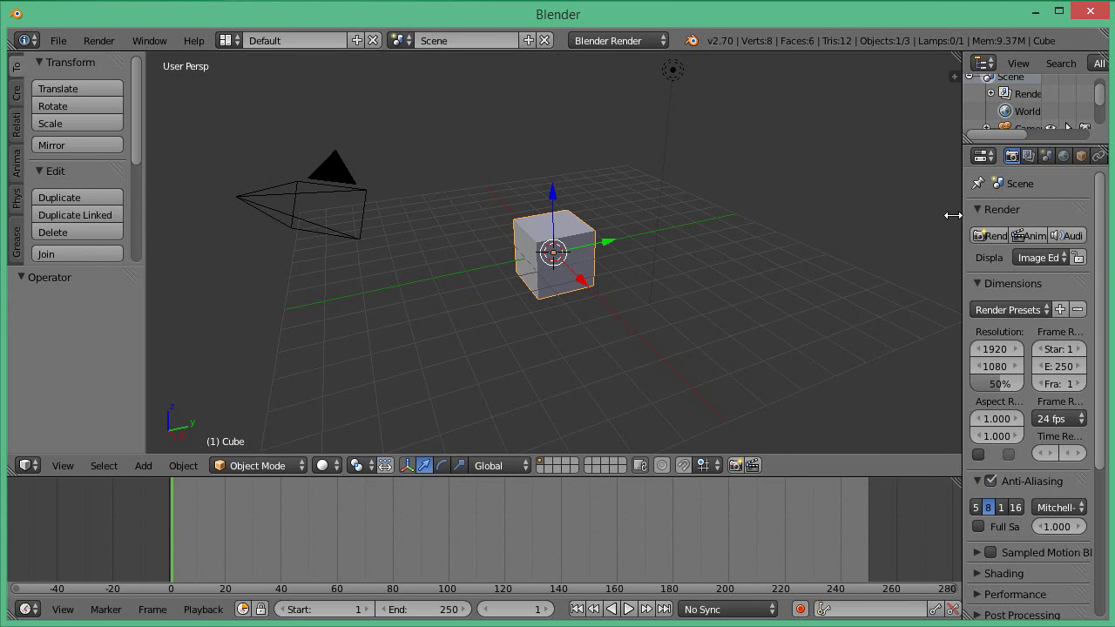
{"action": "left_click_drag", "start_coordinate": [960, 214], "coordinate": [888, 214]}
Set the type of the cube material's texture to Image or Movie
{"action": "left_click", "coordinate": [1078, 155]}
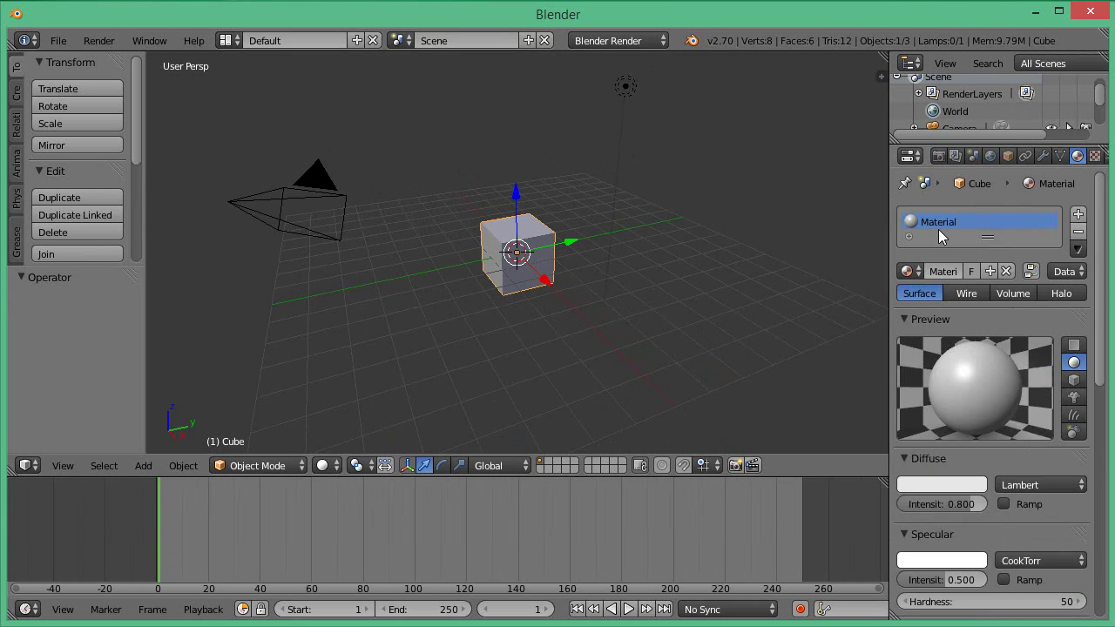
{"action": "left_click", "coordinate": [1095, 155]}
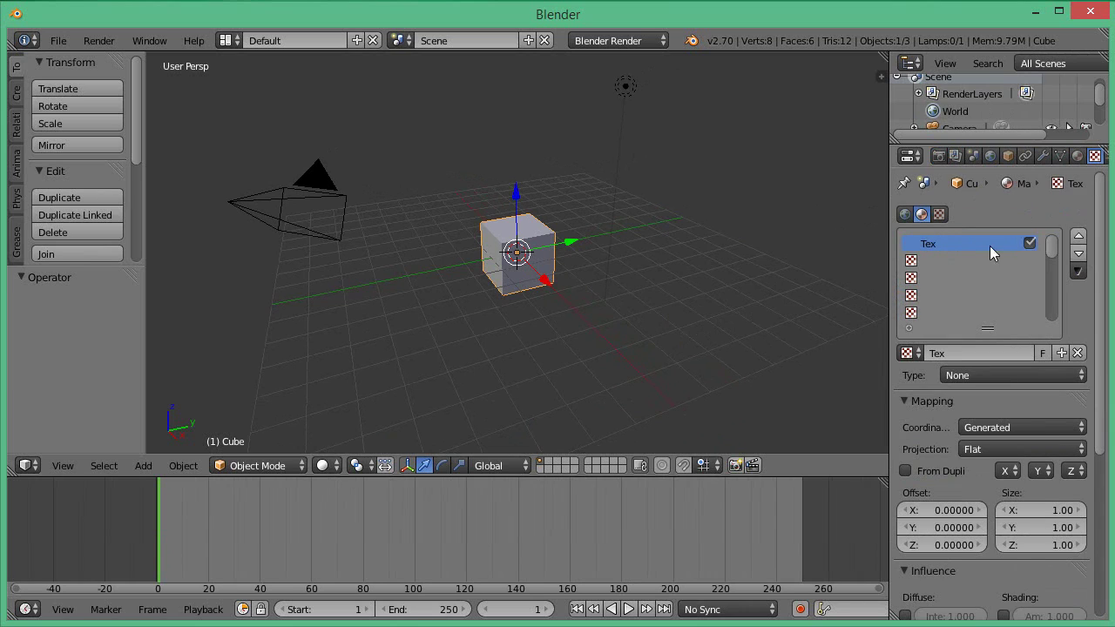
{"action": "left_click", "coordinate": [950, 376]}
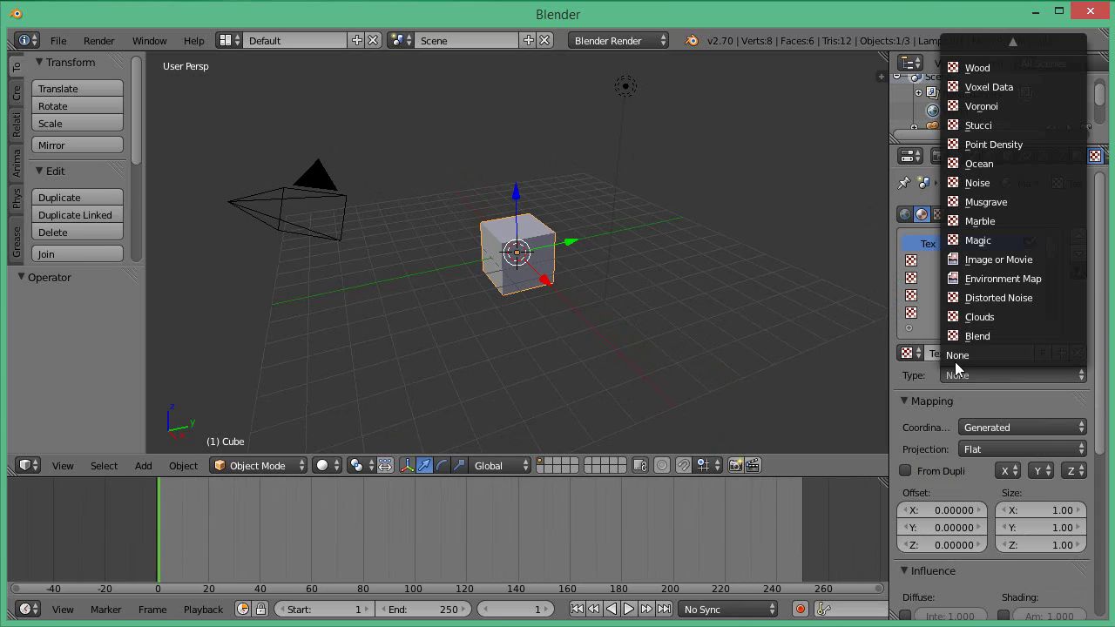
{"action": "left_click", "coordinate": [973, 259]}
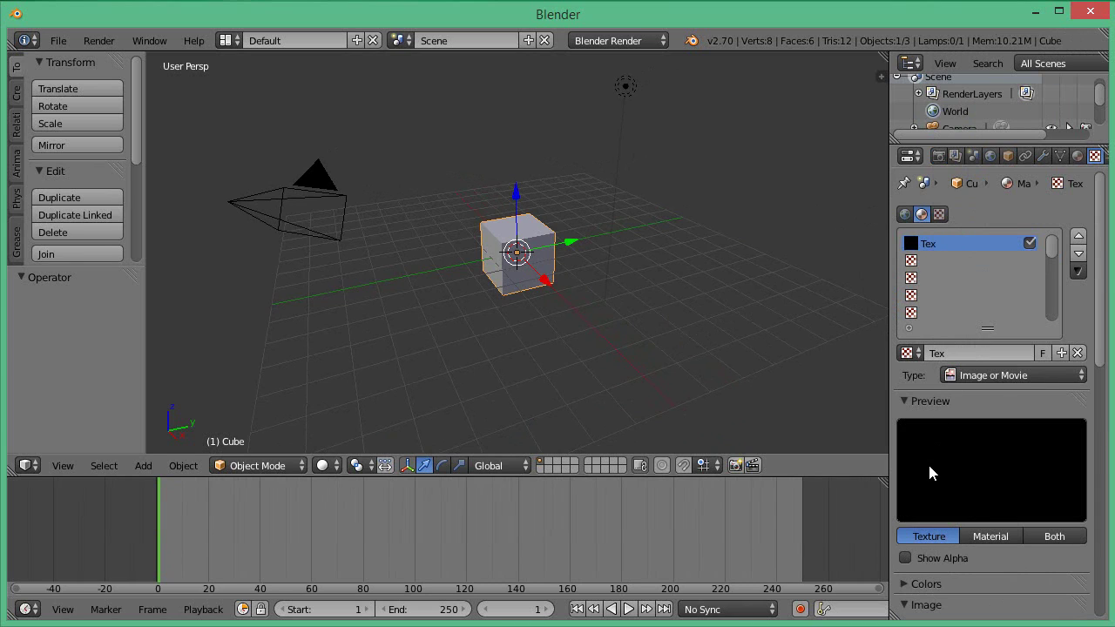
Set the texture's mapping coordinates to UV, keeping the Flat projection
{"action": "scroll", "coordinate": [930, 472], "scroll_direction": "down", "scroll_amount": 7}
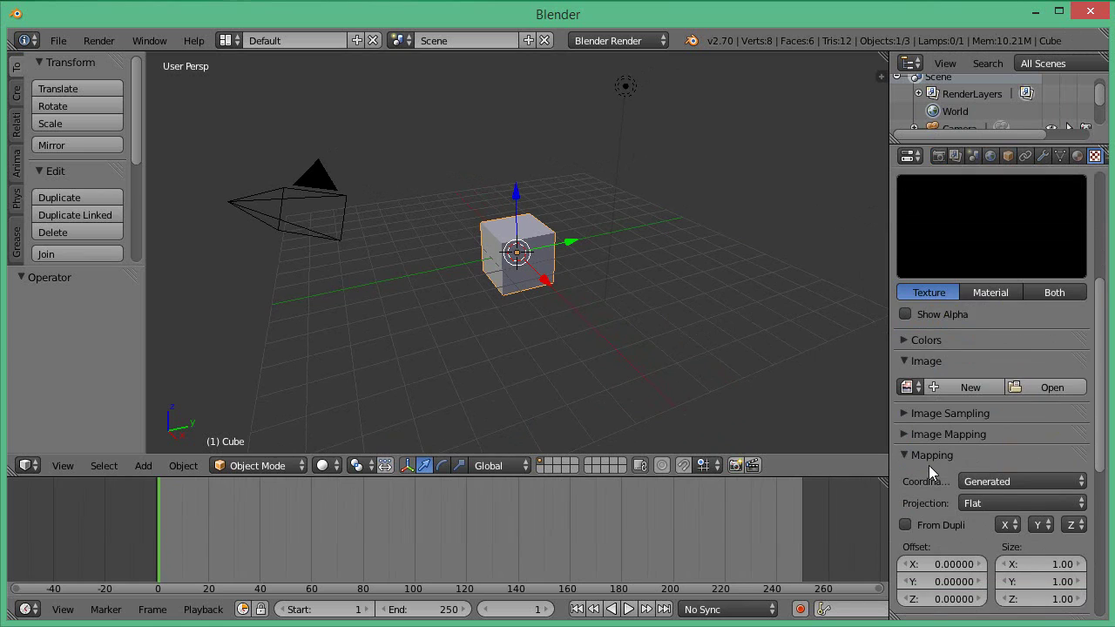
{"action": "scroll", "coordinate": [929, 465], "scroll_direction": "down", "scroll_amount": 2}
{"action": "left_click", "coordinate": [968, 434]}
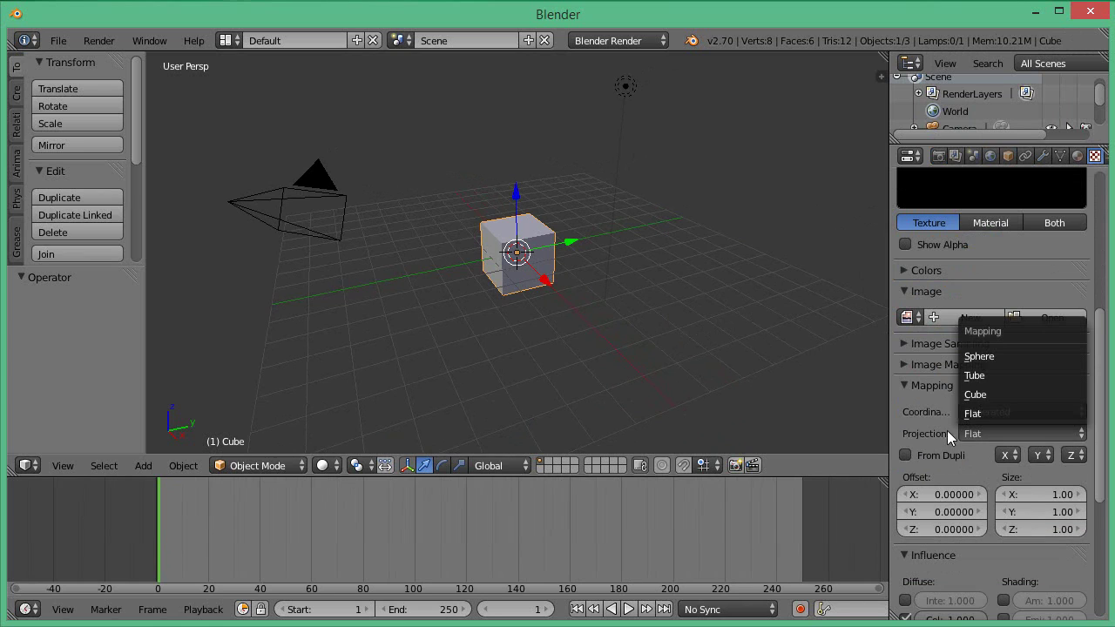
{"action": "left_click", "coordinate": [967, 410]}
{"action": "left_click", "coordinate": [968, 410]}
{"action": "left_click", "coordinate": [972, 334]}
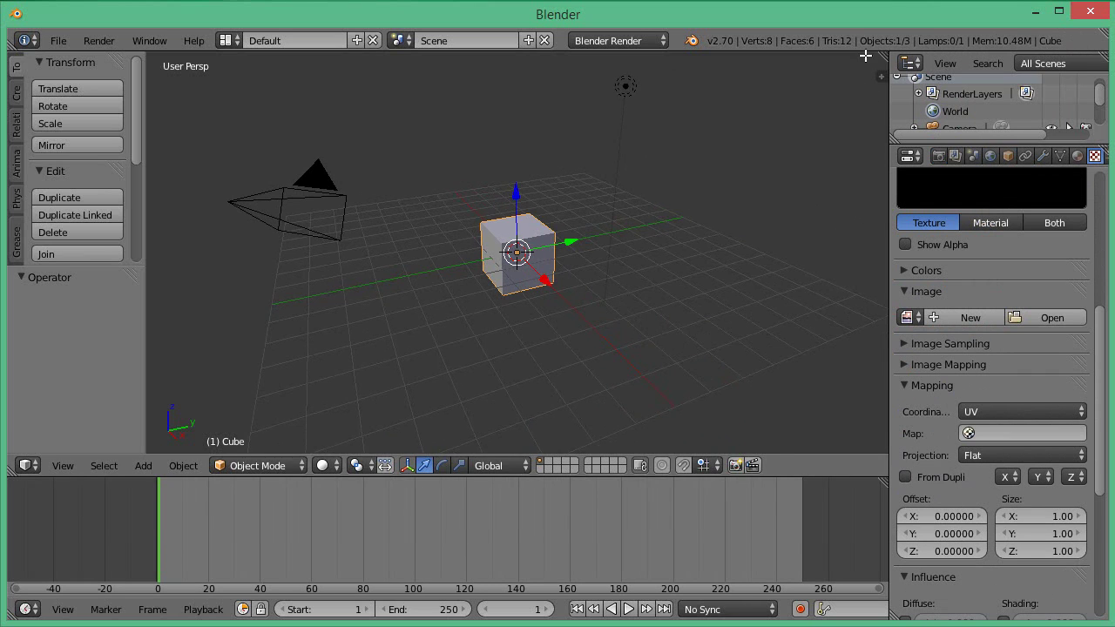
Split the 3D view into two side-by-side areas and turn the new one into a UV/Image Editor
{"action": "left_click_drag", "start_coordinate": [880, 70], "coordinate": [462, 279]}
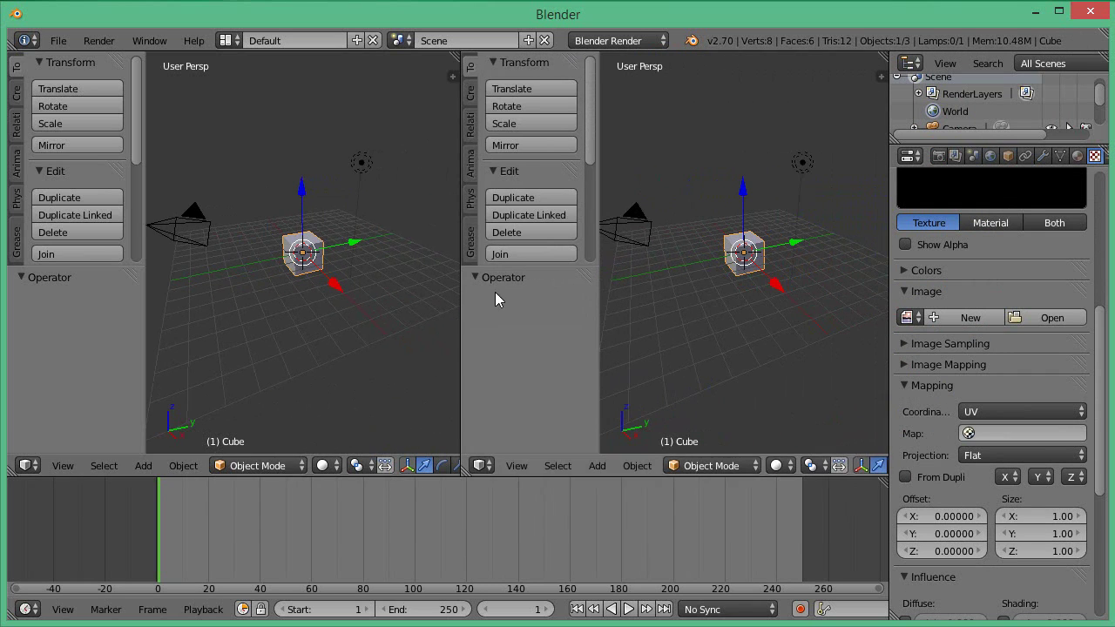
{"action": "left_click", "coordinate": [486, 462]}
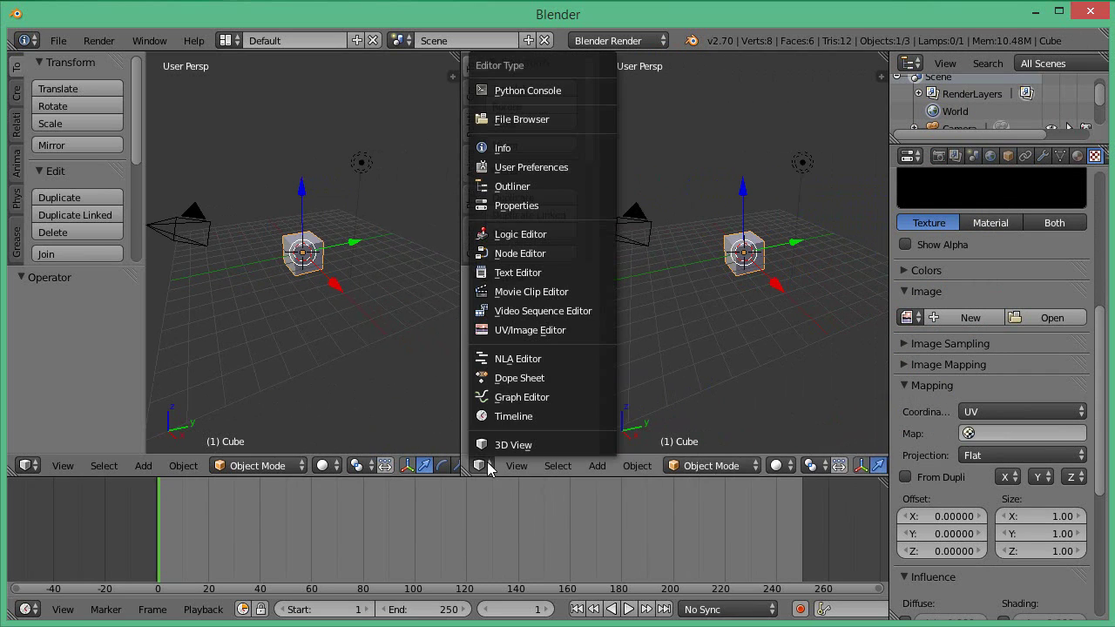
{"action": "left_click", "coordinate": [518, 331]}
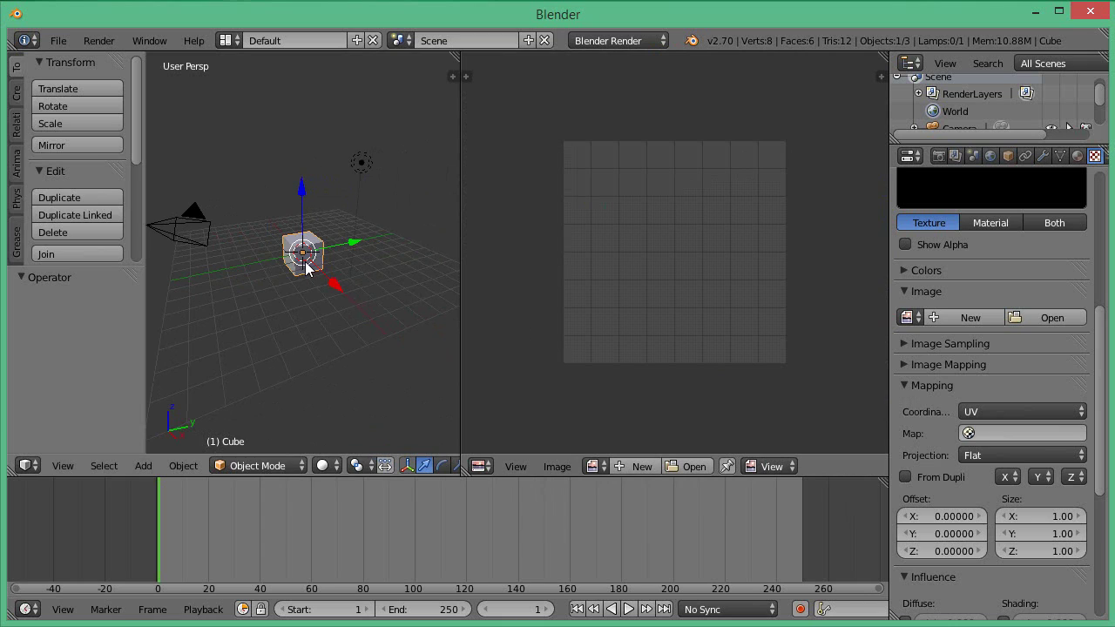
Enter Edit Mode on the cube and unwrap all of its faces with the Unwrap method
{"action": "key", "text": "Tab"}
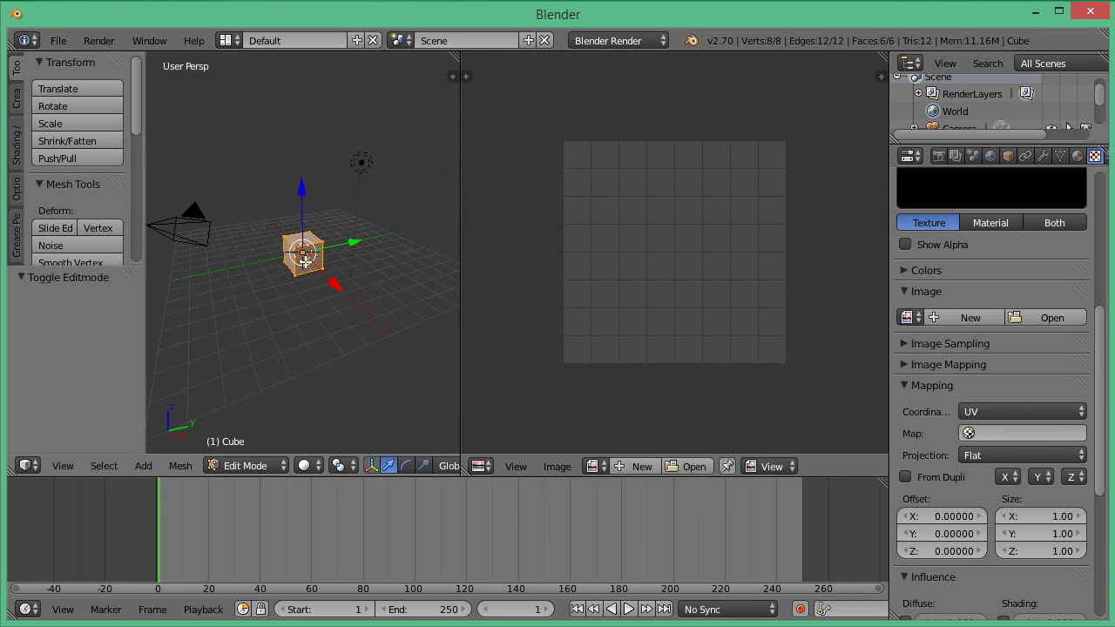
{"action": "left_click", "coordinate": [180, 466]}
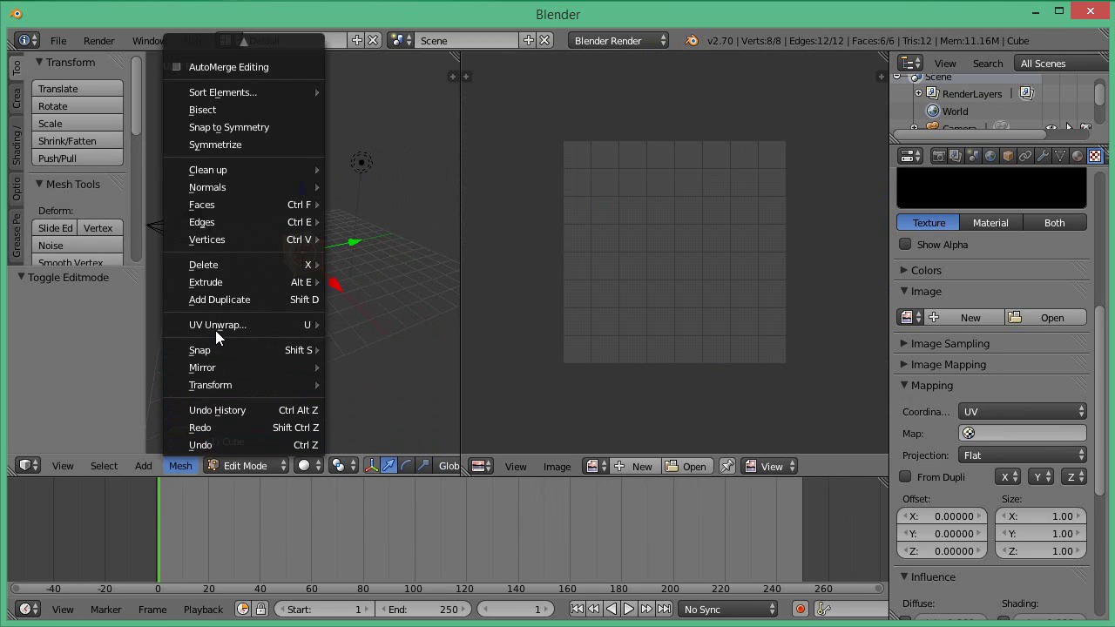
{"action": "mouse_move", "coordinate": [216, 328]}
{"action": "left_click", "coordinate": [362, 326]}
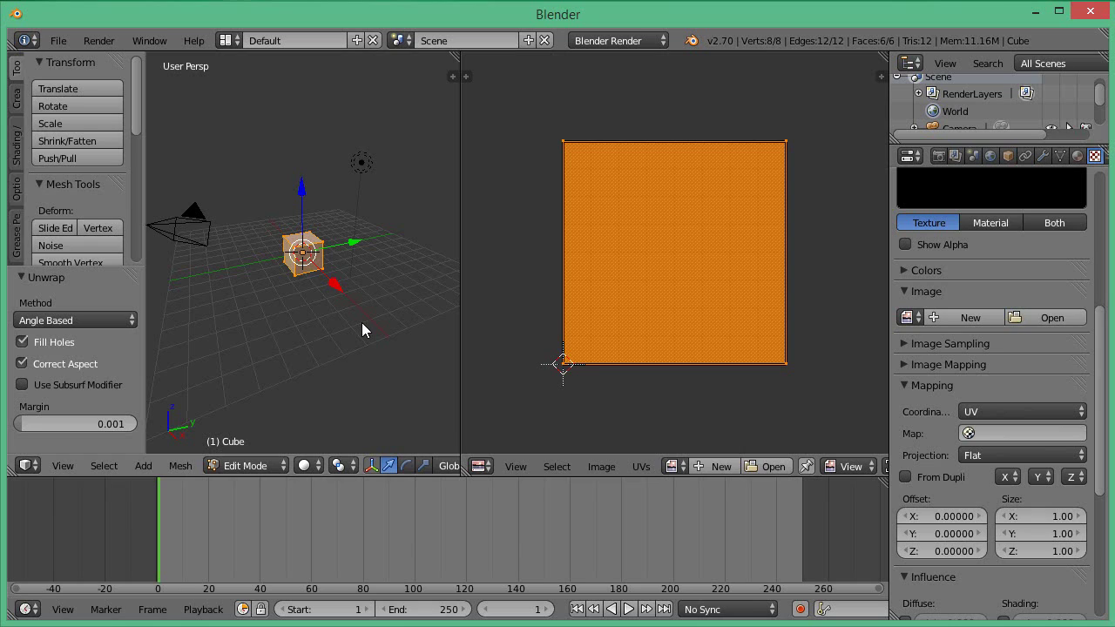
Give the 3D view more width beside the UV/Image Editor and switch to edge selection
{"action": "scroll", "coordinate": [309, 303], "scroll_direction": "up", "scroll_amount": 6}
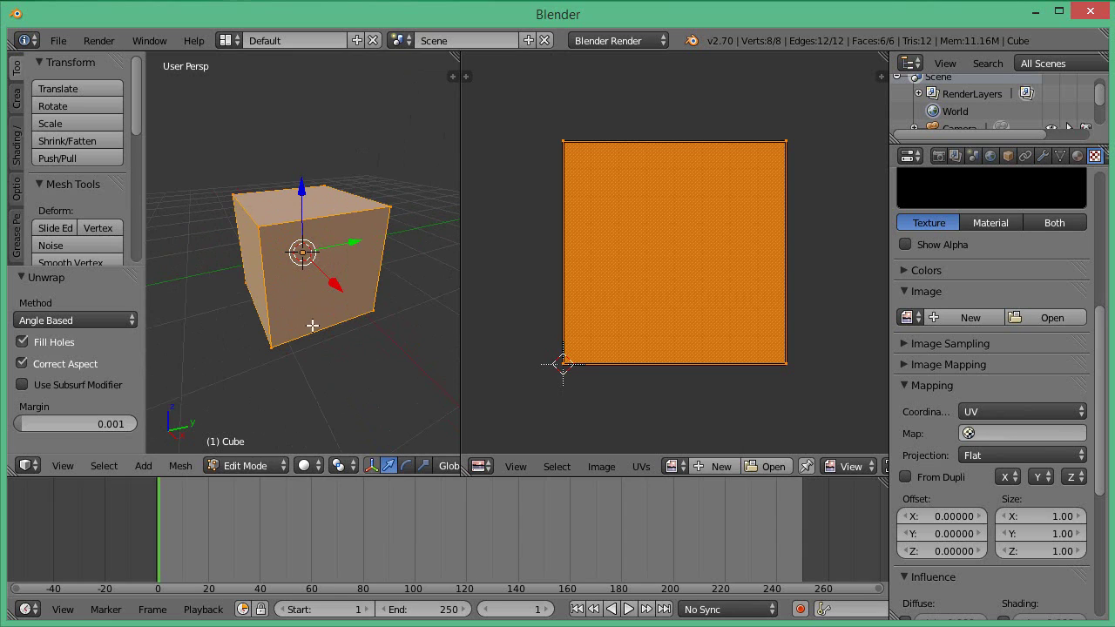
{"action": "left_click_drag", "start_coordinate": [460, 408], "coordinate": [610, 404]}
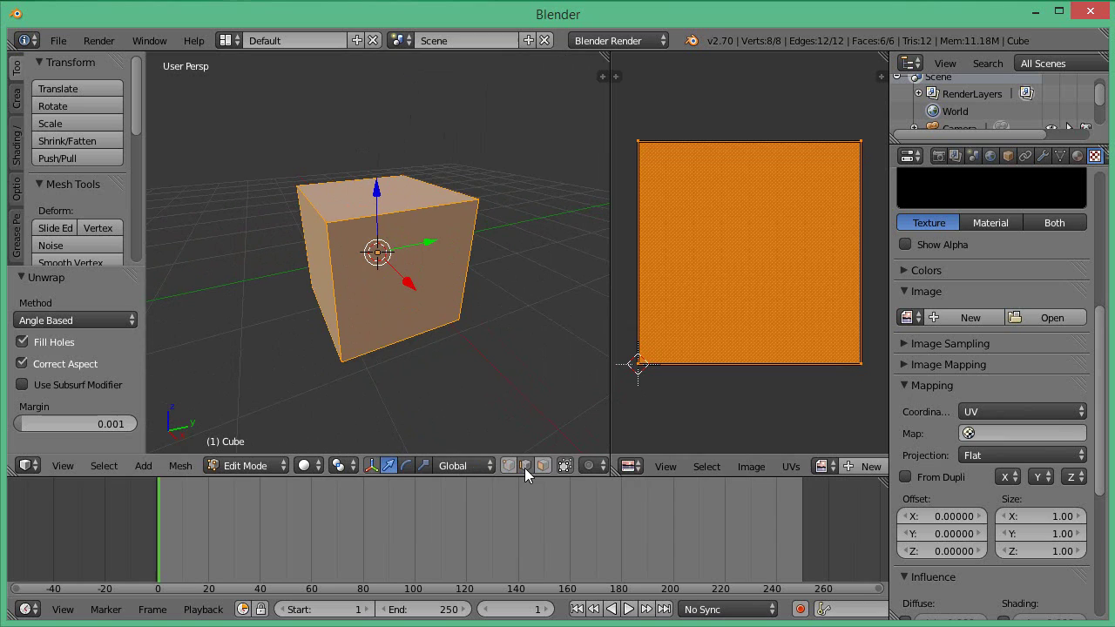
{"action": "left_click_drag", "start_coordinate": [600, 318], "coordinate": [562, 318]}
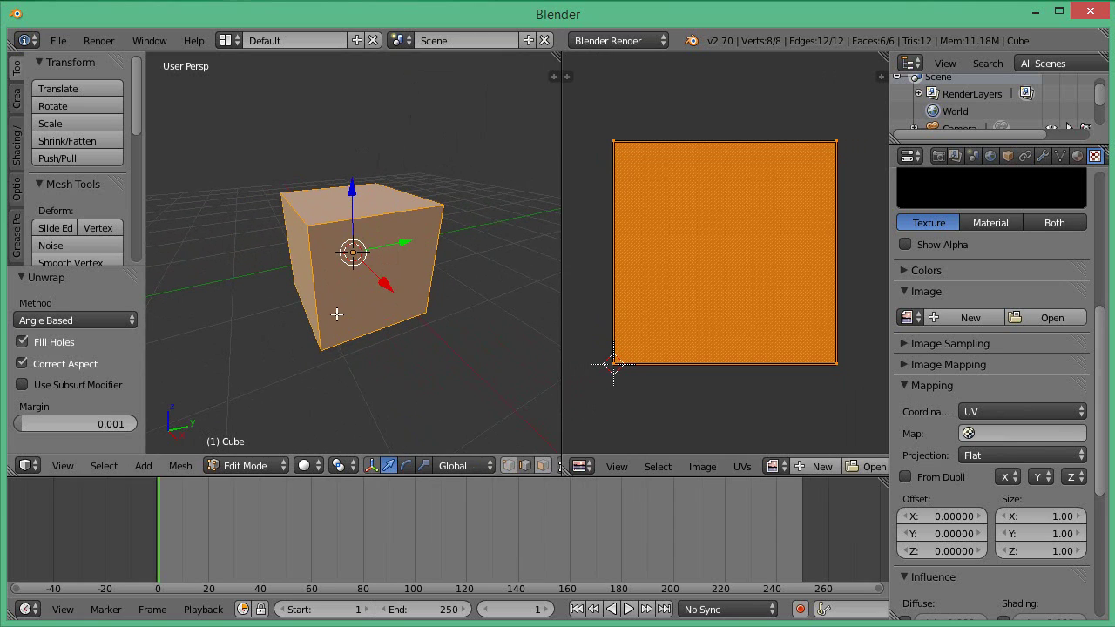
Mark the left, top and bottom edges of the cube's front face as seams with Mark Seam
{"action": "right_click", "coordinate": [316, 296]}
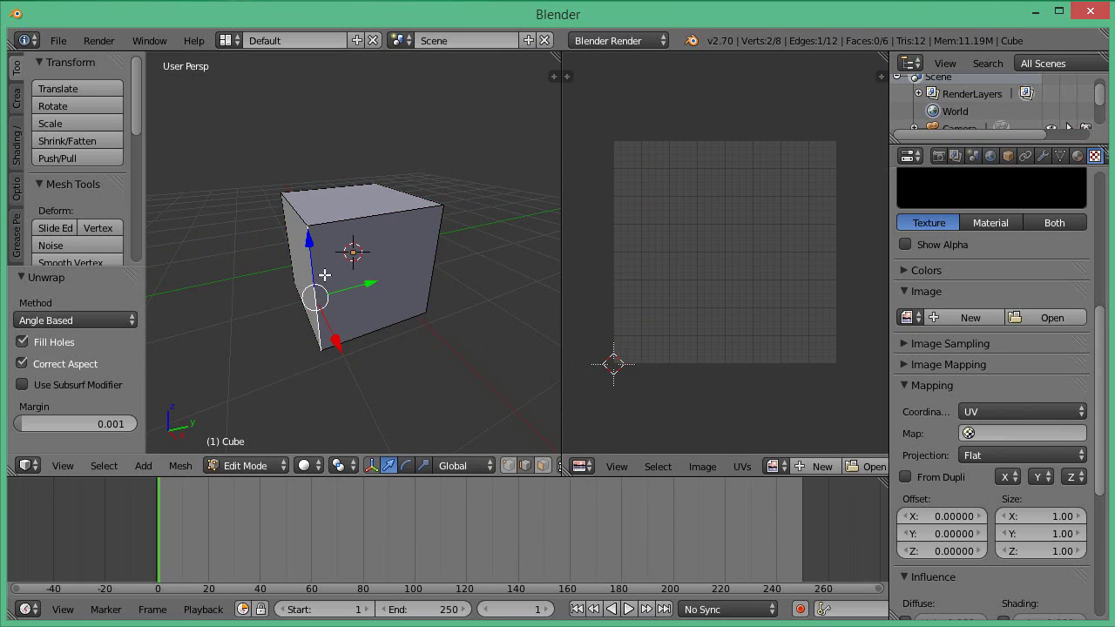
{"action": "right_click", "coordinate": [350, 223], "text": "shift"}
{"action": "right_click", "coordinate": [372, 330], "text": "shift"}
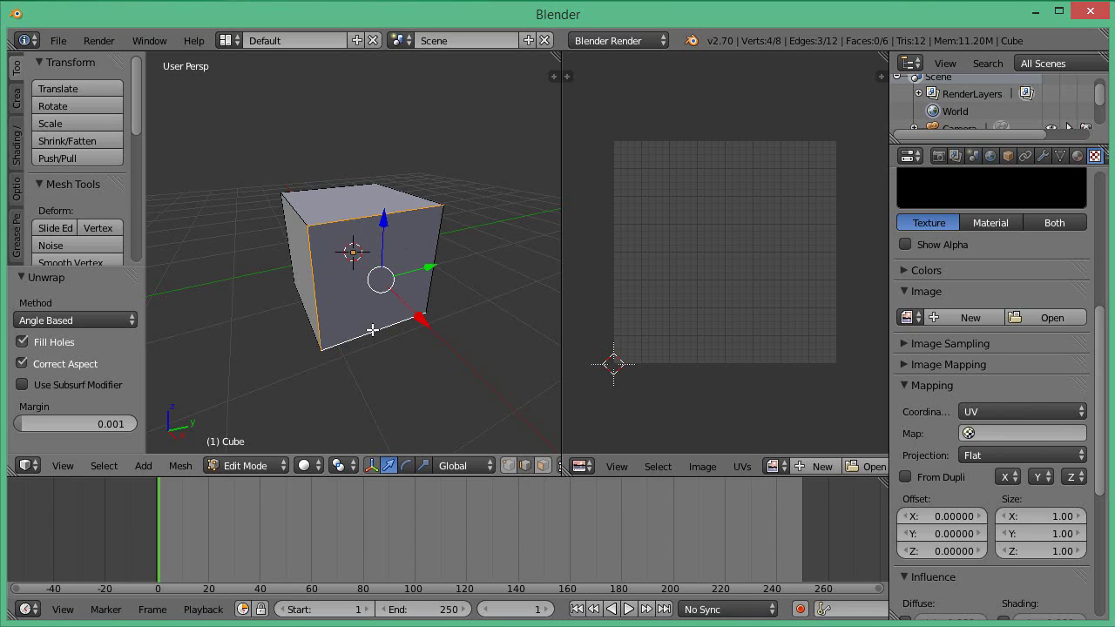
{"action": "key", "text": "space"}
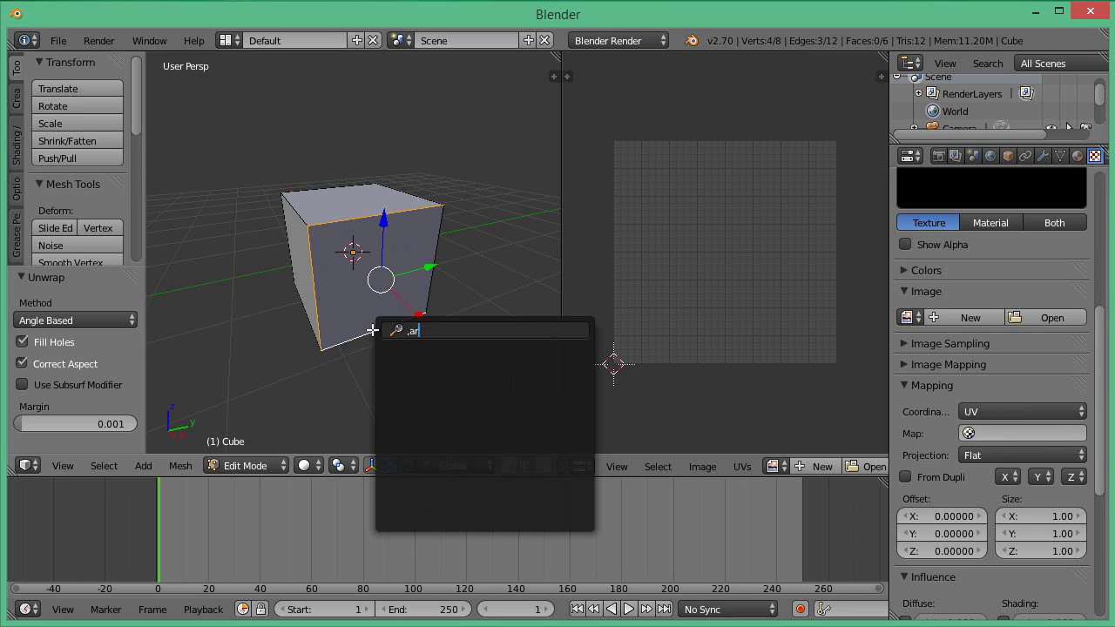
{"action": "type", "text": "mark"}
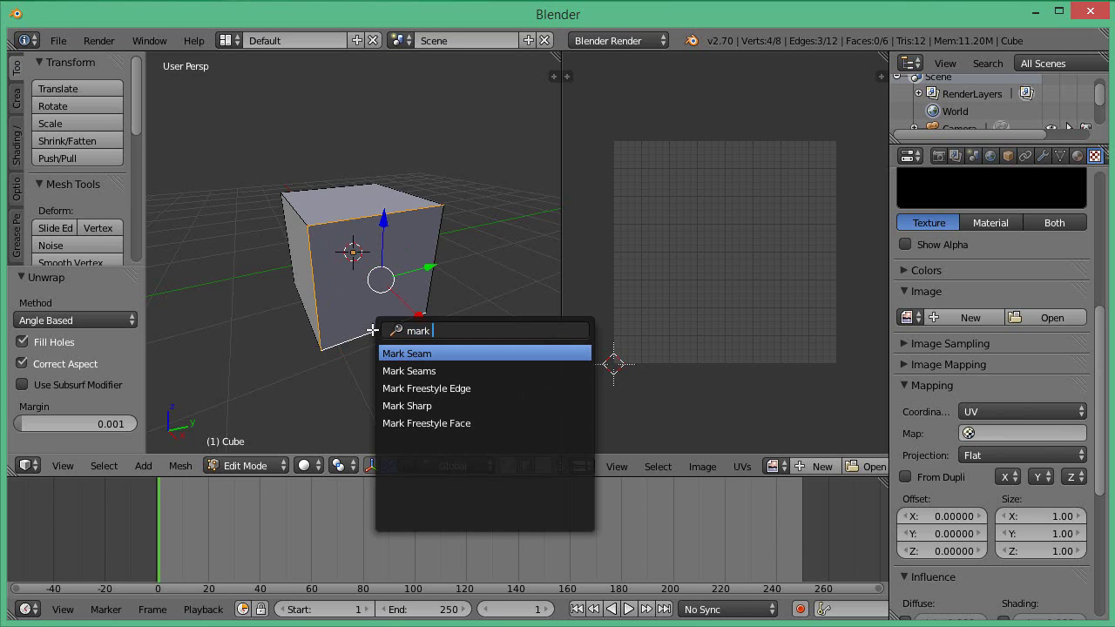
{"action": "key", "text": "Return"}
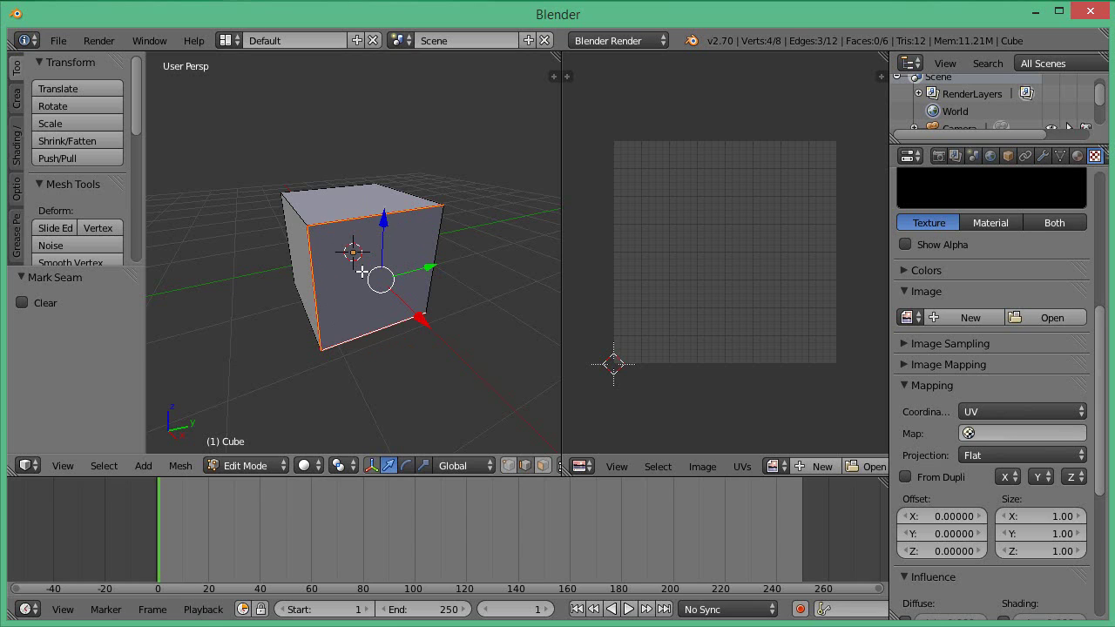
Select the whole cube and unwrap it using the three seams of the front face
{"action": "key", "text": "a"}
{"action": "key", "text": "a"}
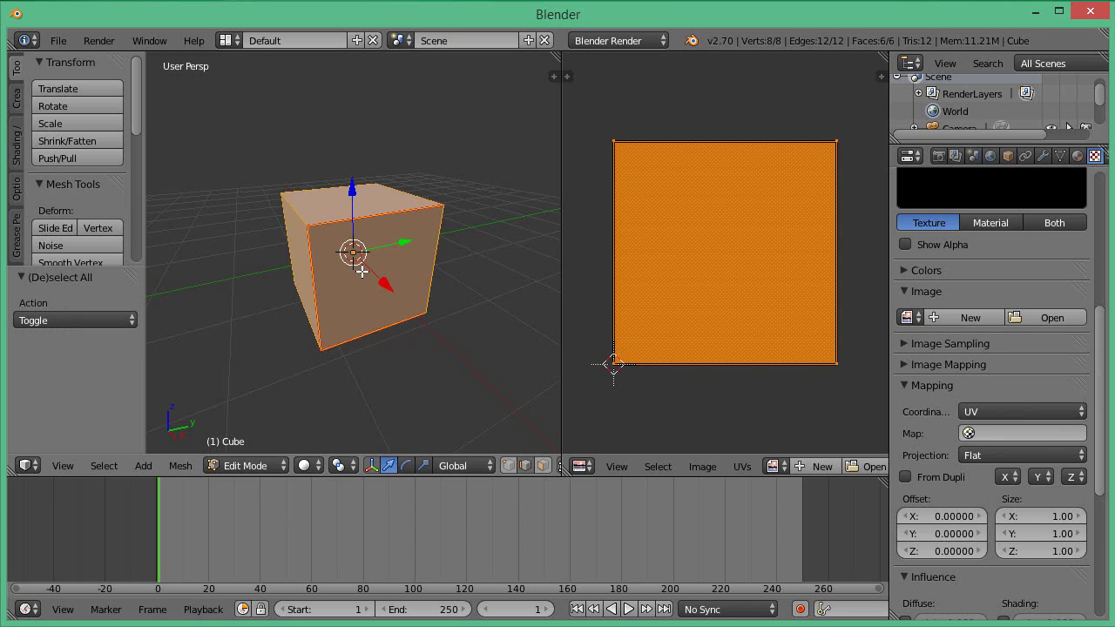
{"action": "left_click", "coordinate": [182, 468]}
{"action": "mouse_move", "coordinate": [256, 324]}
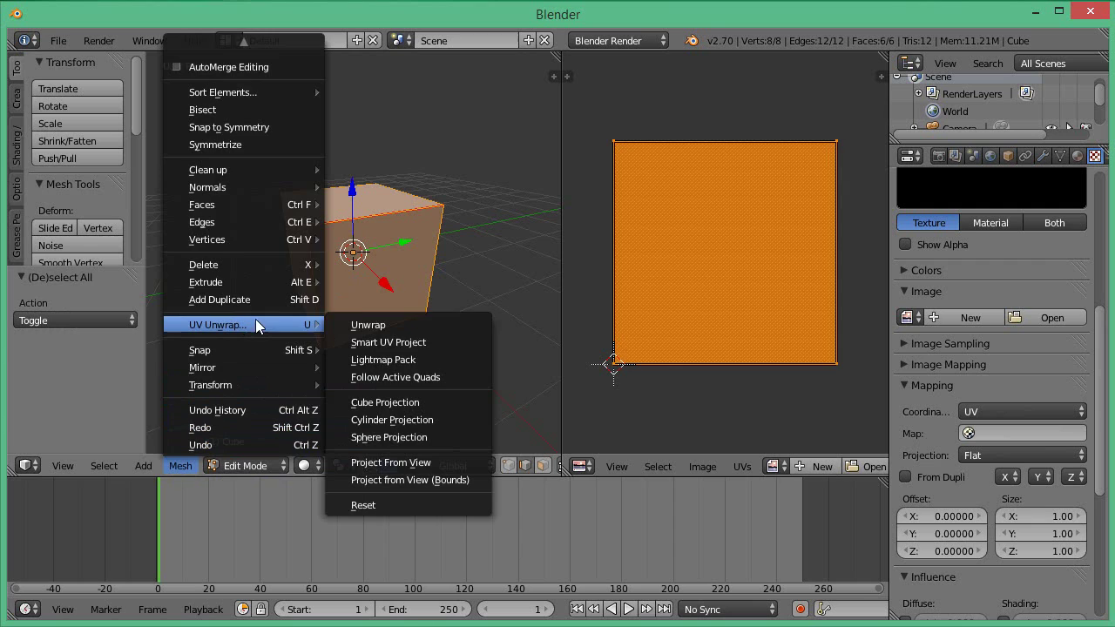
{"action": "left_click", "coordinate": [367, 325]}
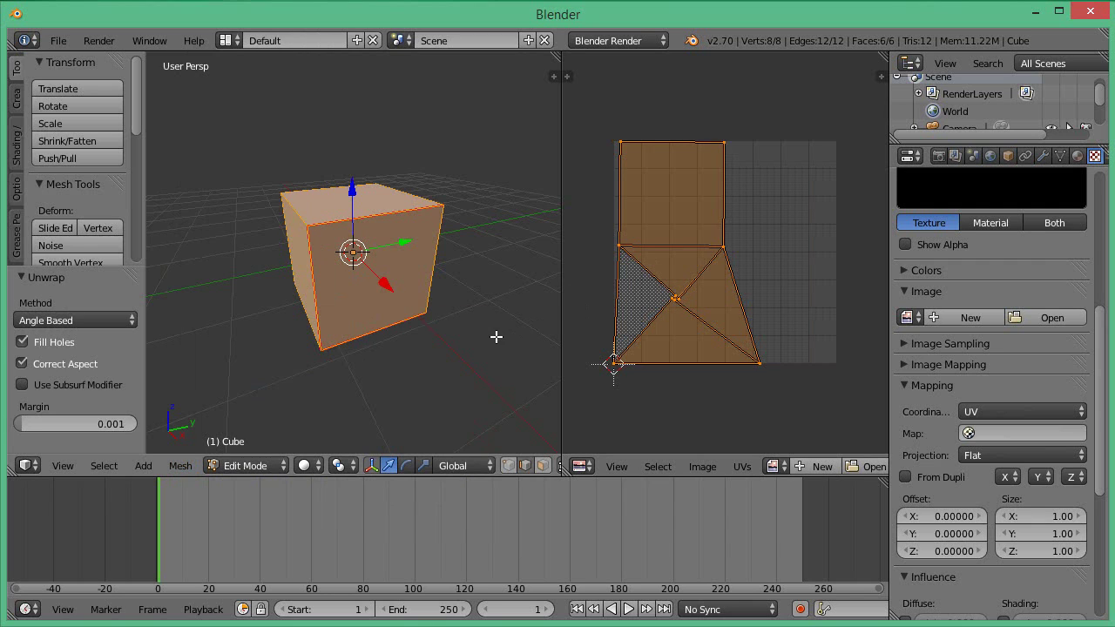
Mark the top and bottom edges of the two side faces adjoining the seamed face as seams
{"action": "middle_click_drag", "start_coordinate": [496, 336], "coordinate": [406, 249]}
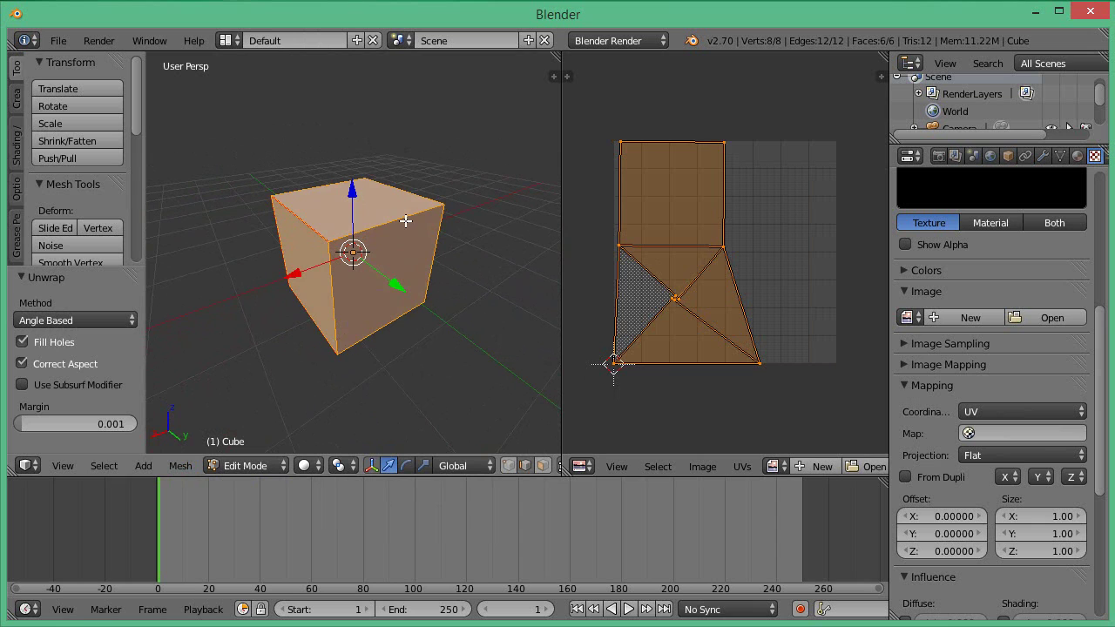
{"action": "key", "text": "a"}
{"action": "right_click", "coordinate": [378, 333]}
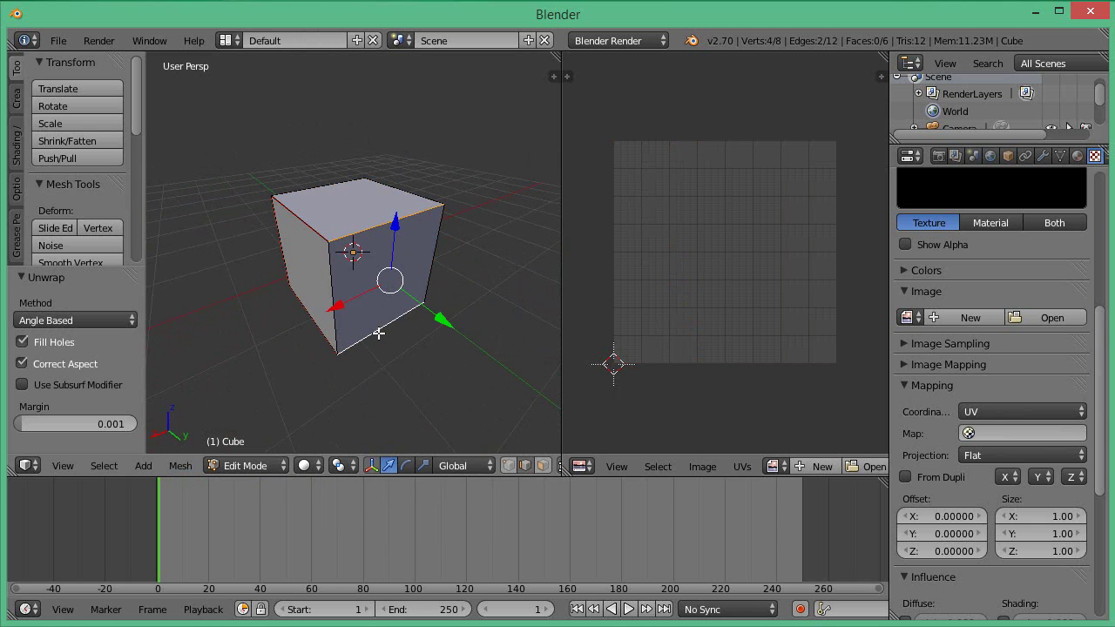
{"action": "middle_click_drag", "start_coordinate": [455, 340], "coordinate": [398, 243]}
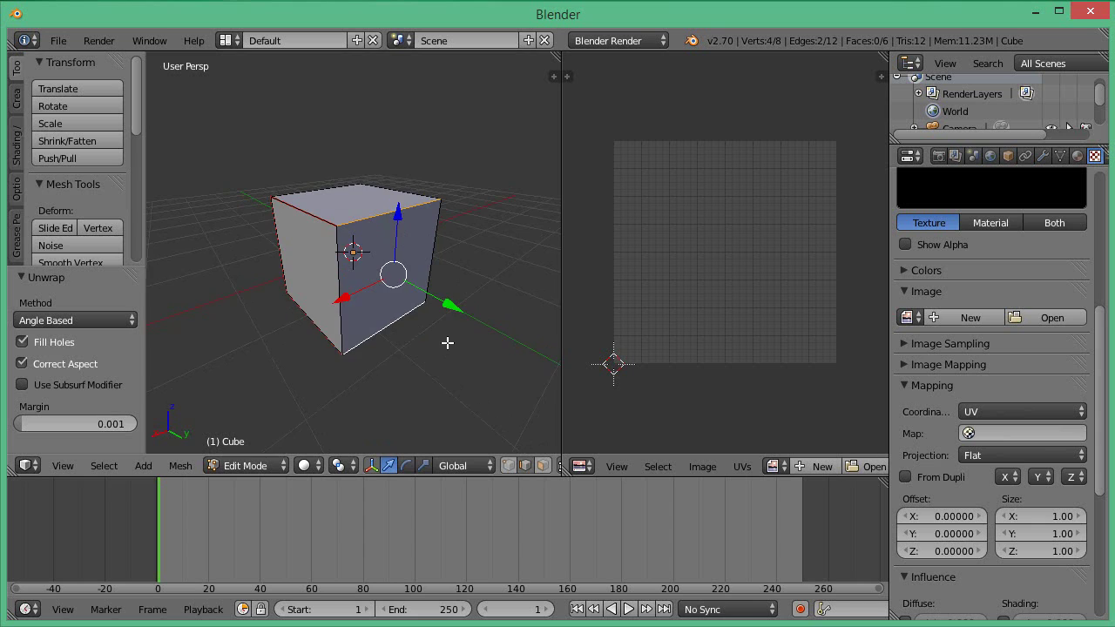
{"action": "middle_click_drag", "start_coordinate": [447, 341], "coordinate": [281, 345]}
{"action": "right_click", "coordinate": [354, 220], "text": "shift"}
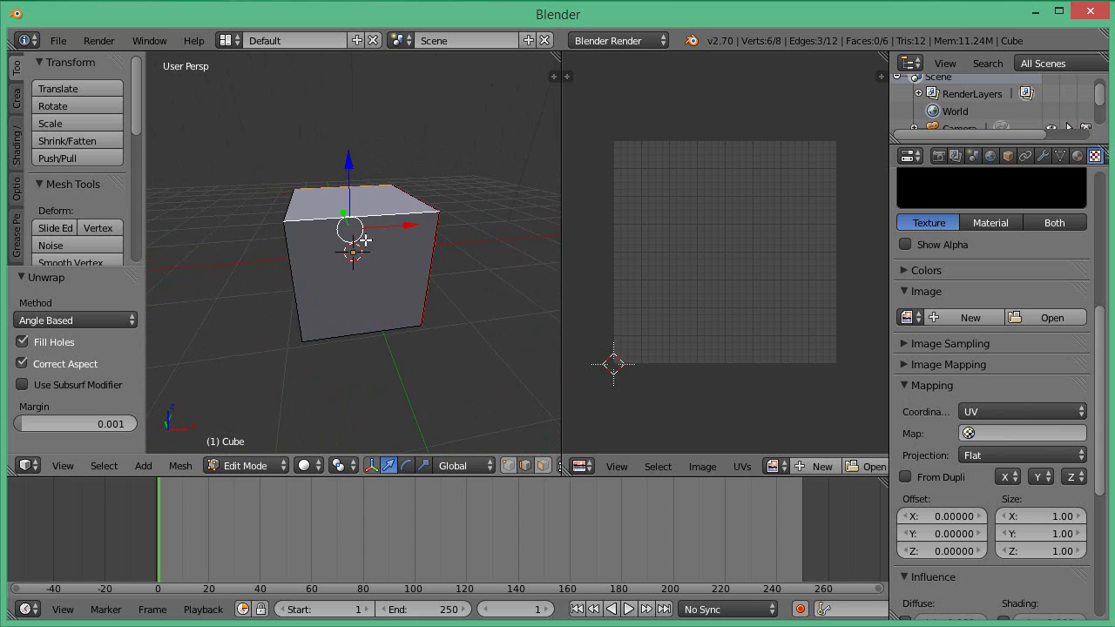
{"action": "right_click", "coordinate": [363, 338], "text": "shift"}
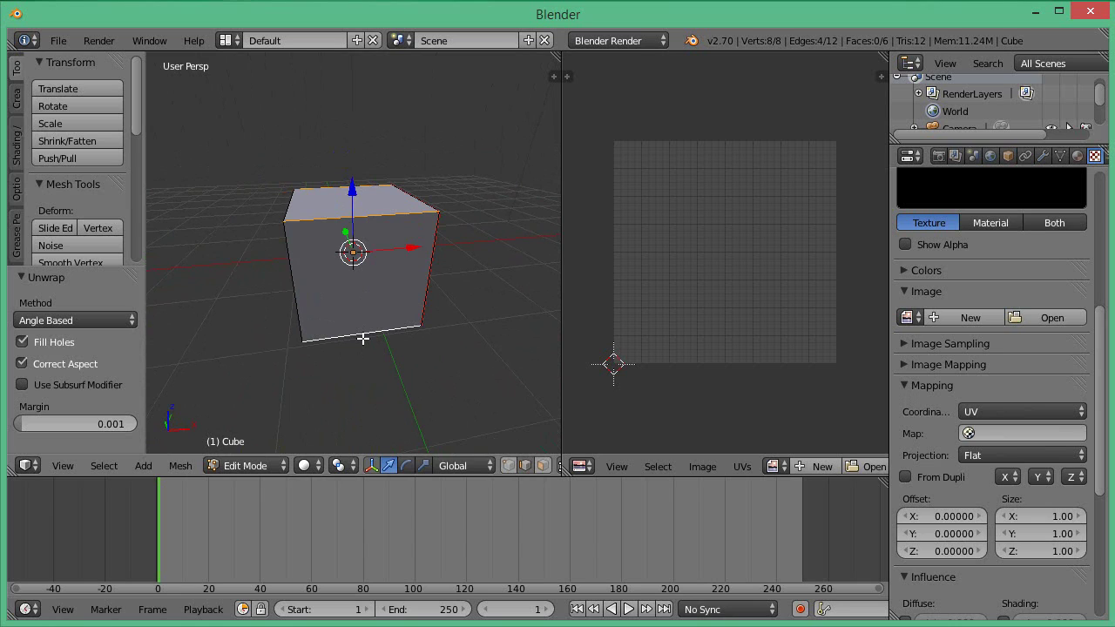
{"action": "key", "text": "space"}
{"action": "key", "text": "Return"}
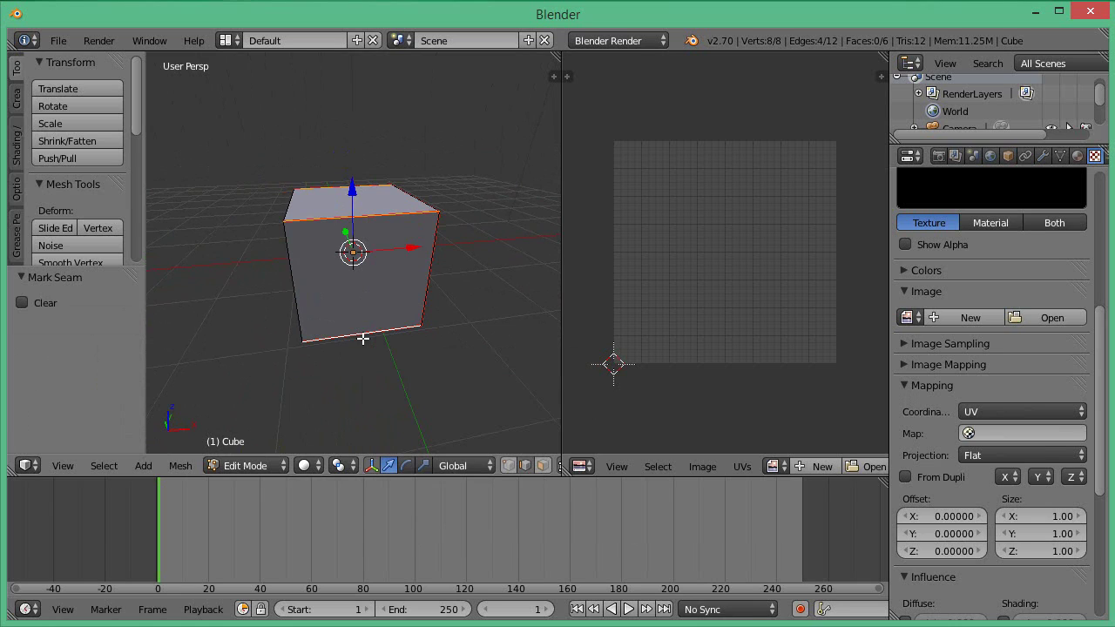
Select the whole cube and unwrap it again with the added side-face seams
{"action": "key", "text": "a"}
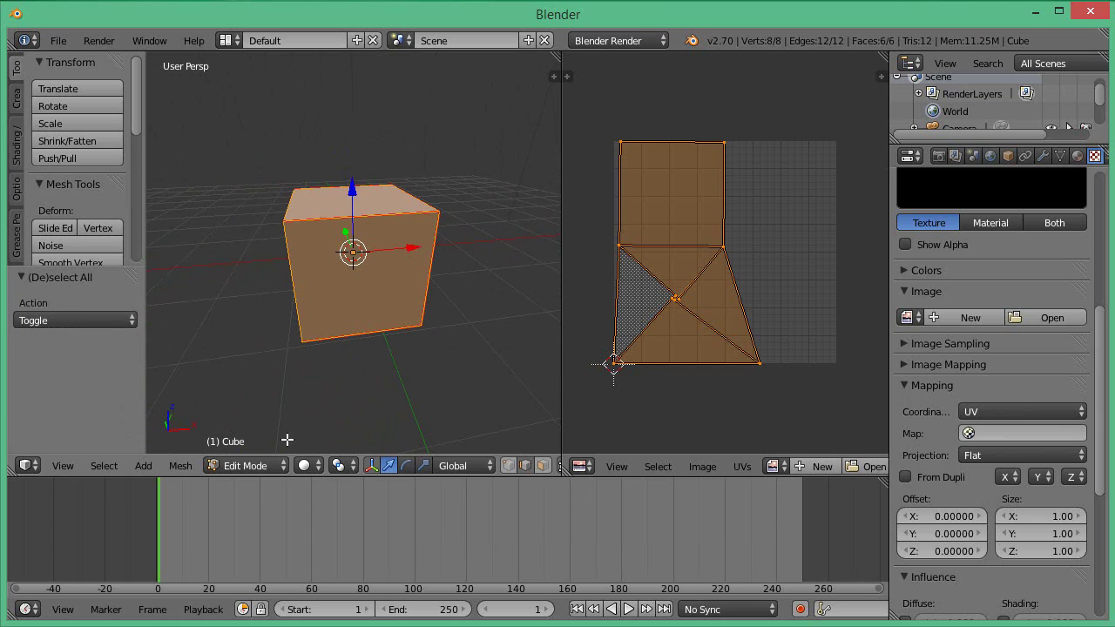
{"action": "left_click", "coordinate": [181, 466]}
{"action": "mouse_move", "coordinate": [262, 326]}
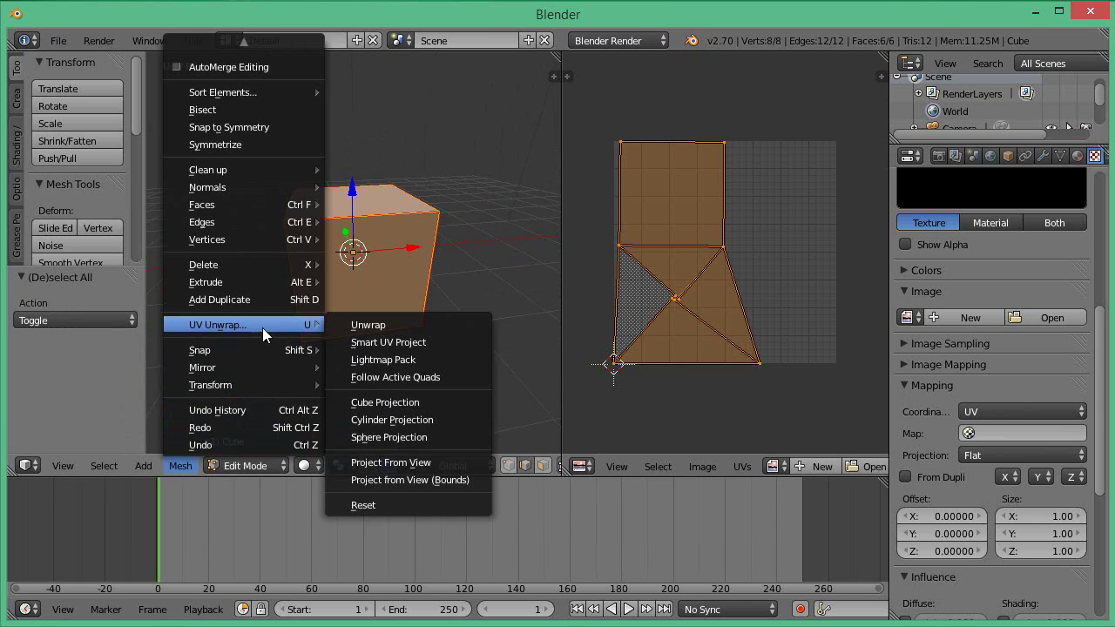
{"action": "left_click", "coordinate": [361, 325]}
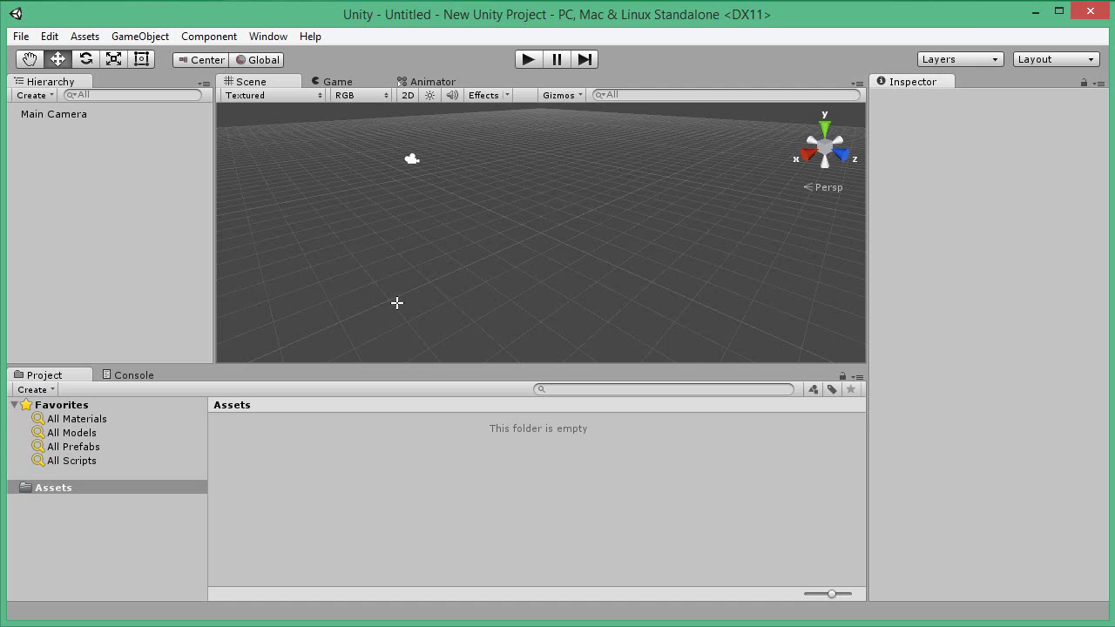
Show the Unity project's Assets folder in the file explorer
{"action": "left_click", "coordinate": [43, 490]}
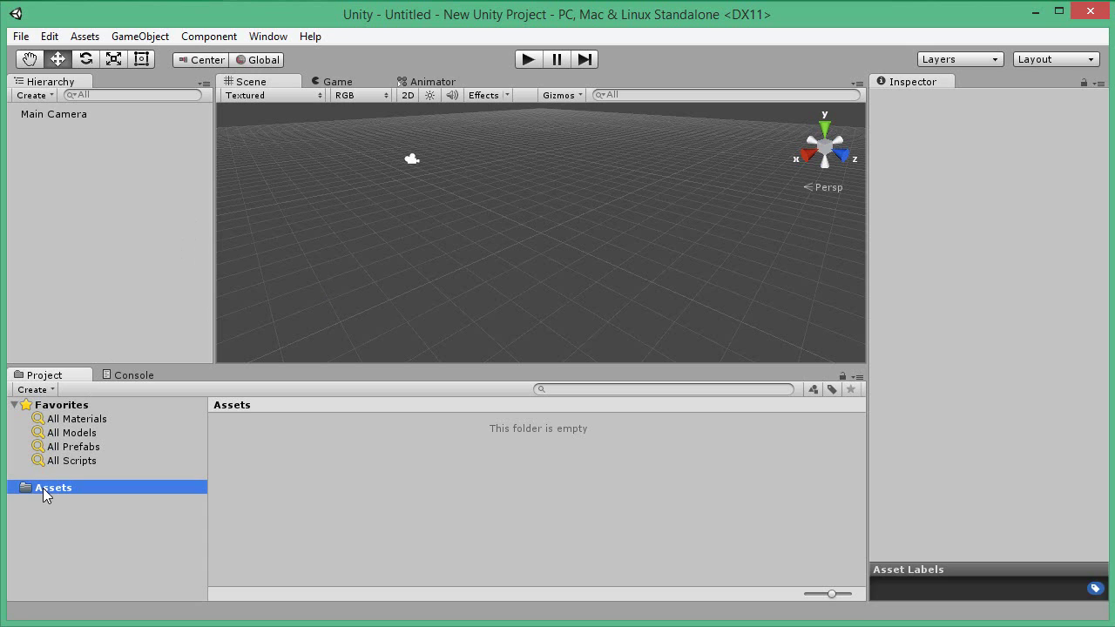
{"action": "right_click", "coordinate": [44, 489]}
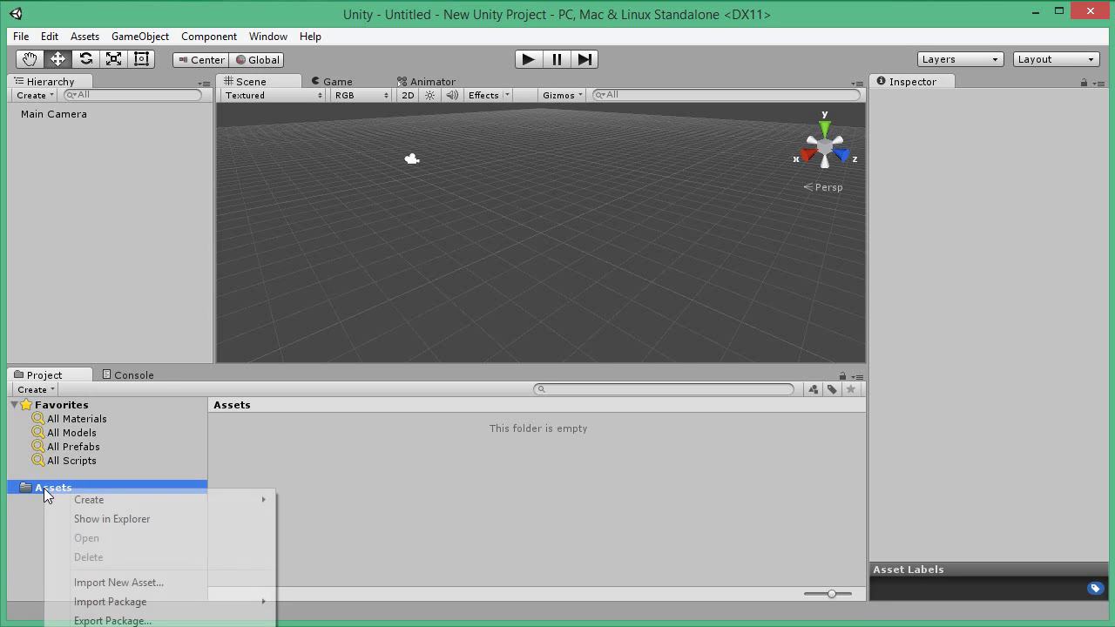
{"action": "left_click", "coordinate": [96, 518]}
{"action": "left_click_drag", "start_coordinate": [506, 29], "coordinate": [260, 63]}
Open the Assets folder inside New Unity Project and copy its full path
{"action": "left_click", "coordinate": [426, 114]}
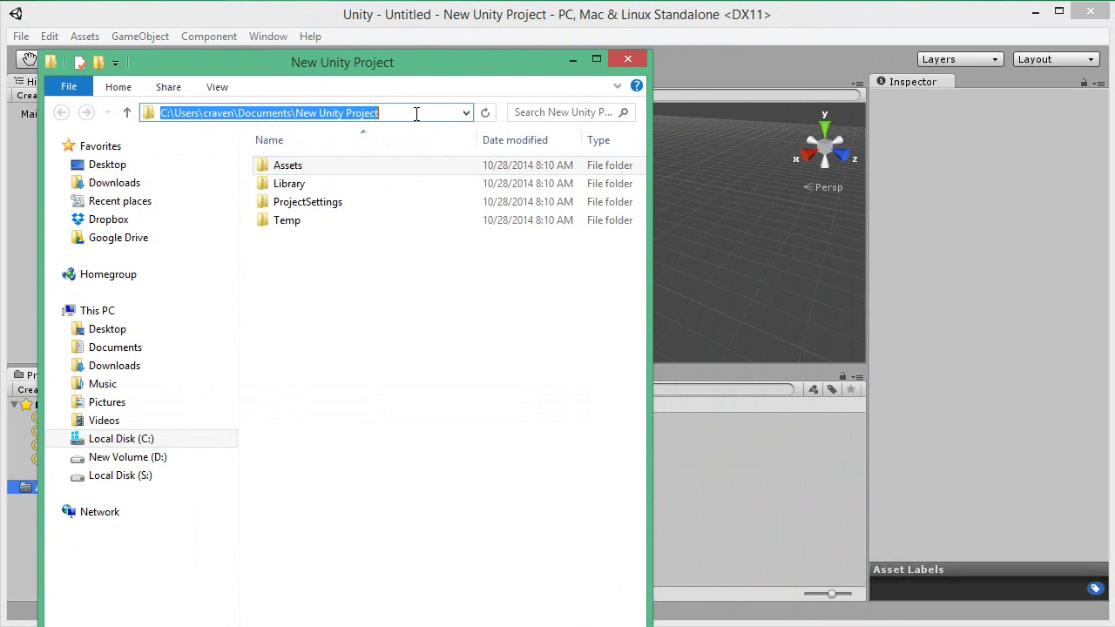
{"action": "right_click", "coordinate": [347, 113]}
{"action": "left_click", "coordinate": [379, 171]}
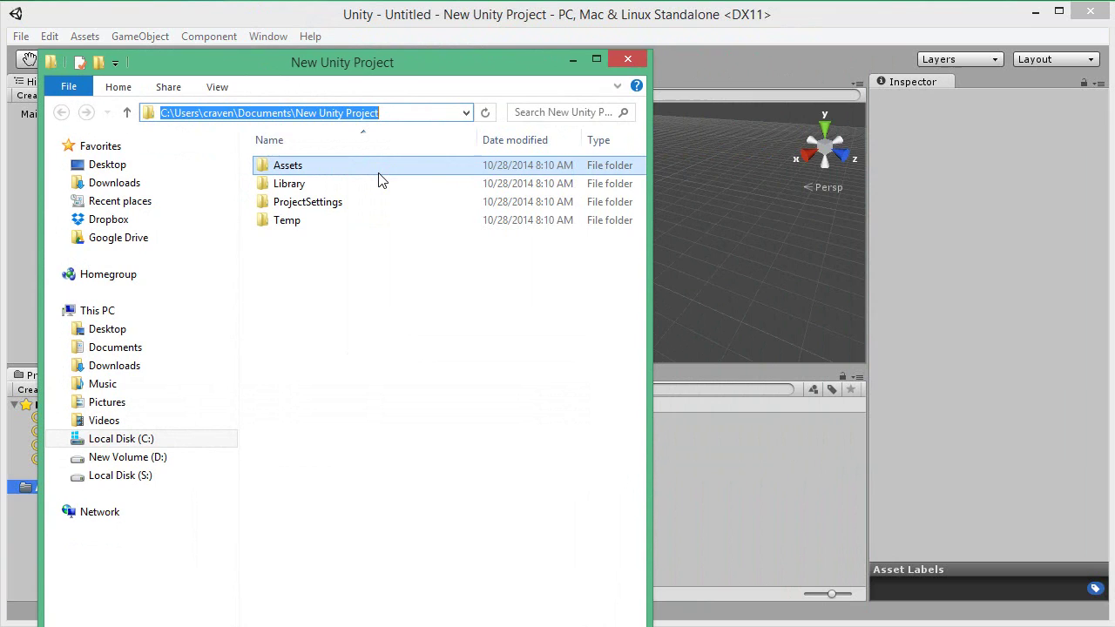
{"action": "double_click", "coordinate": [318, 165]}
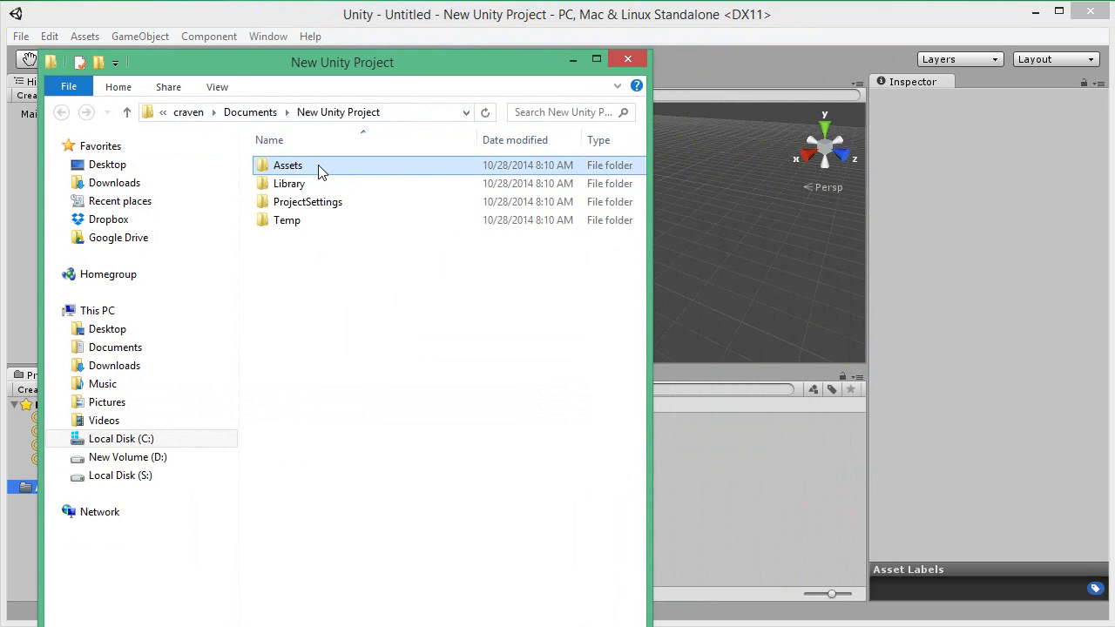
{"action": "left_click", "coordinate": [401, 115]}
{"action": "right_click", "coordinate": [350, 115]}
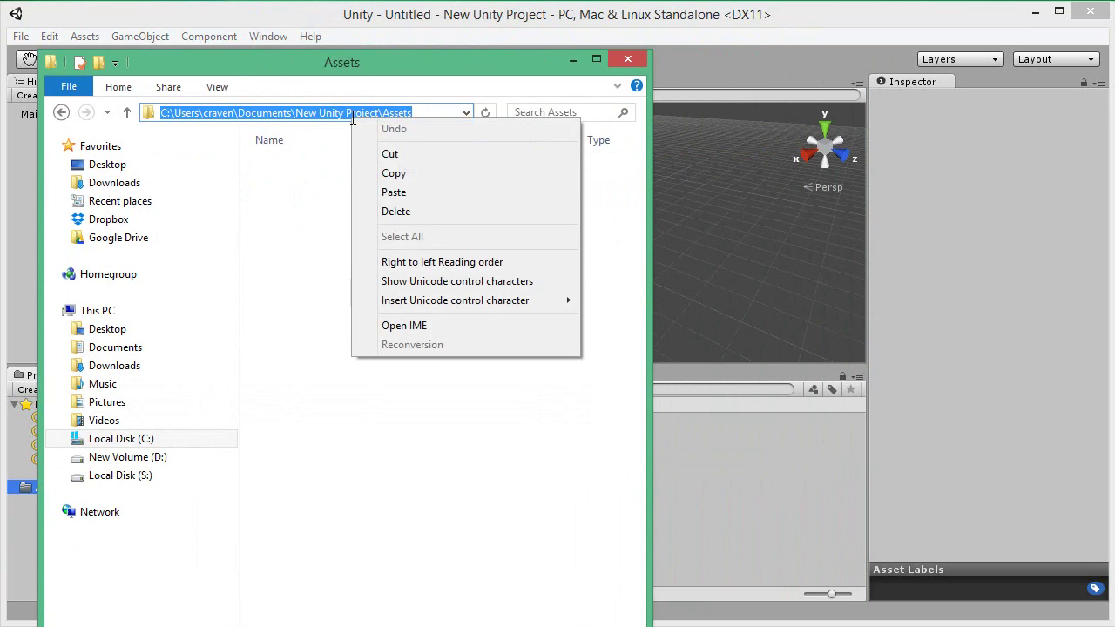
{"action": "left_click", "coordinate": [388, 174]}
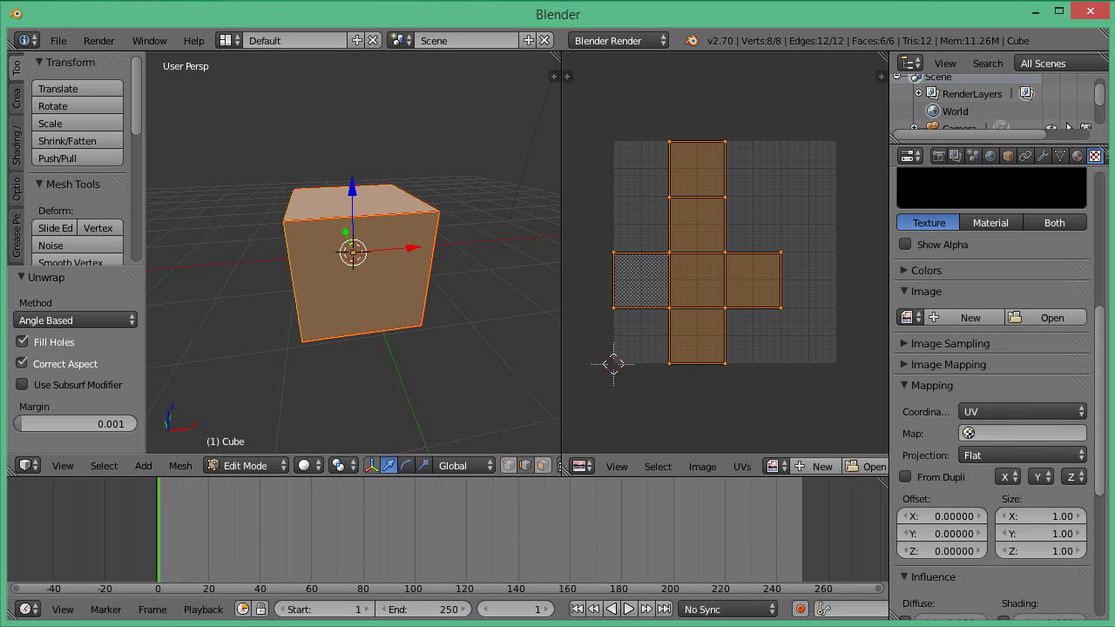
Switch to Blender and save the scene as cube.blend in the Unity project's Assets folder, using the copied path
{"action": "left_click", "coordinate": [58, 42]}
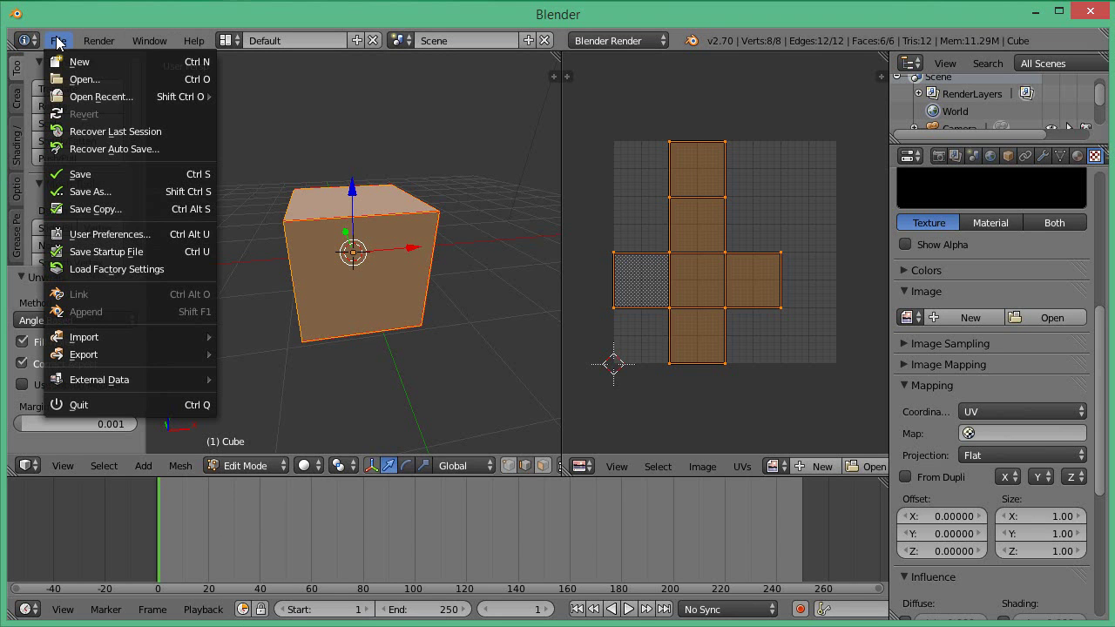
{"action": "left_click", "coordinate": [81, 189]}
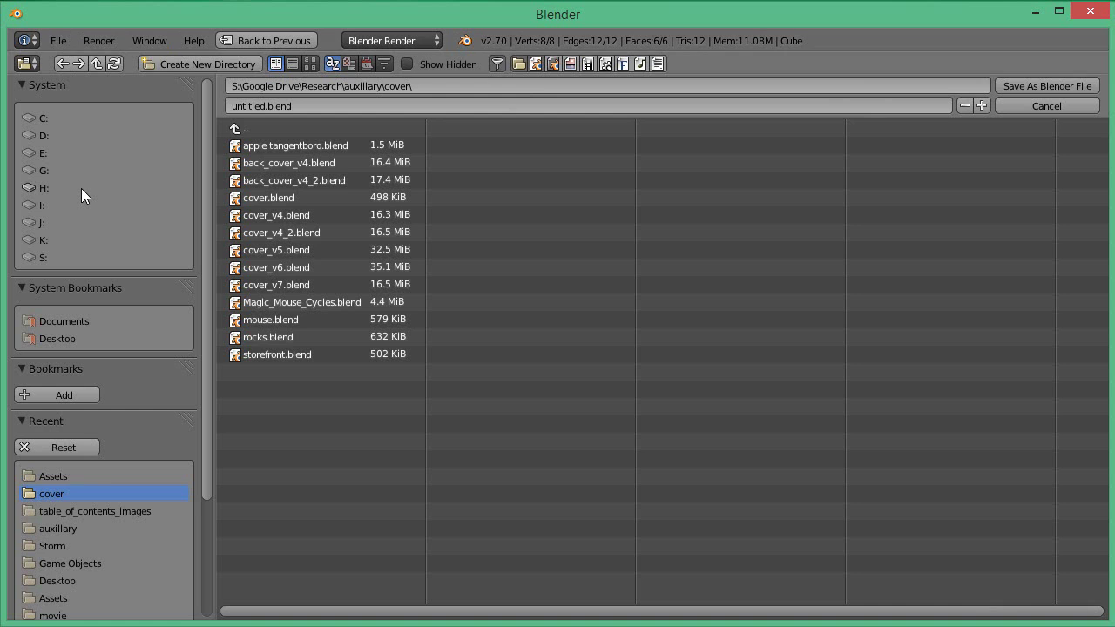
{"action": "left_click", "coordinate": [446, 83]}
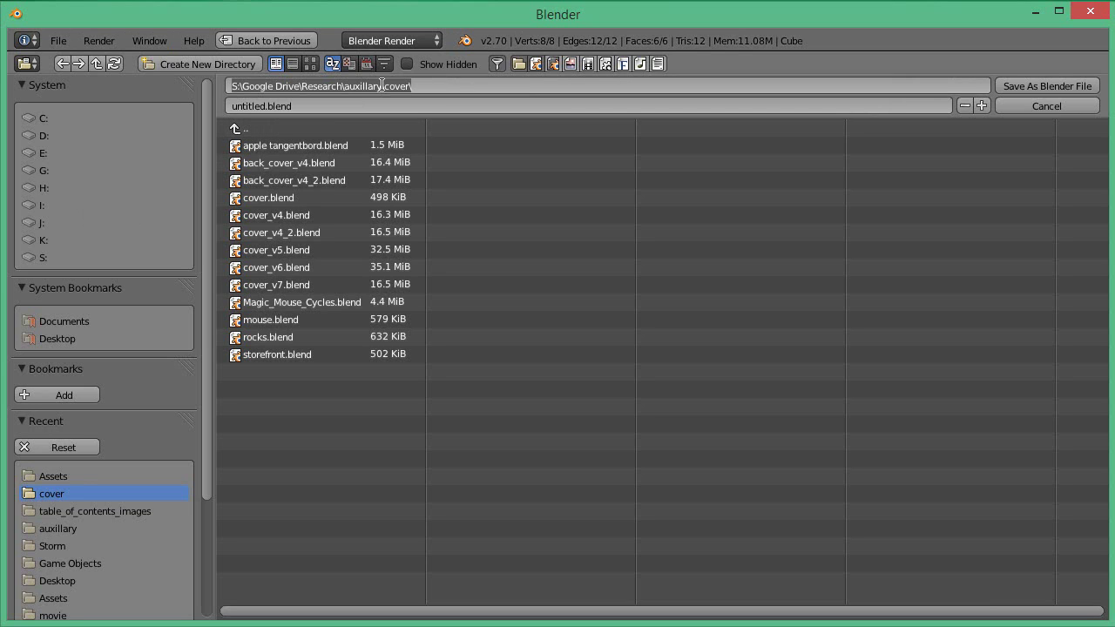
{"action": "key", "text": "ctrl+v"}
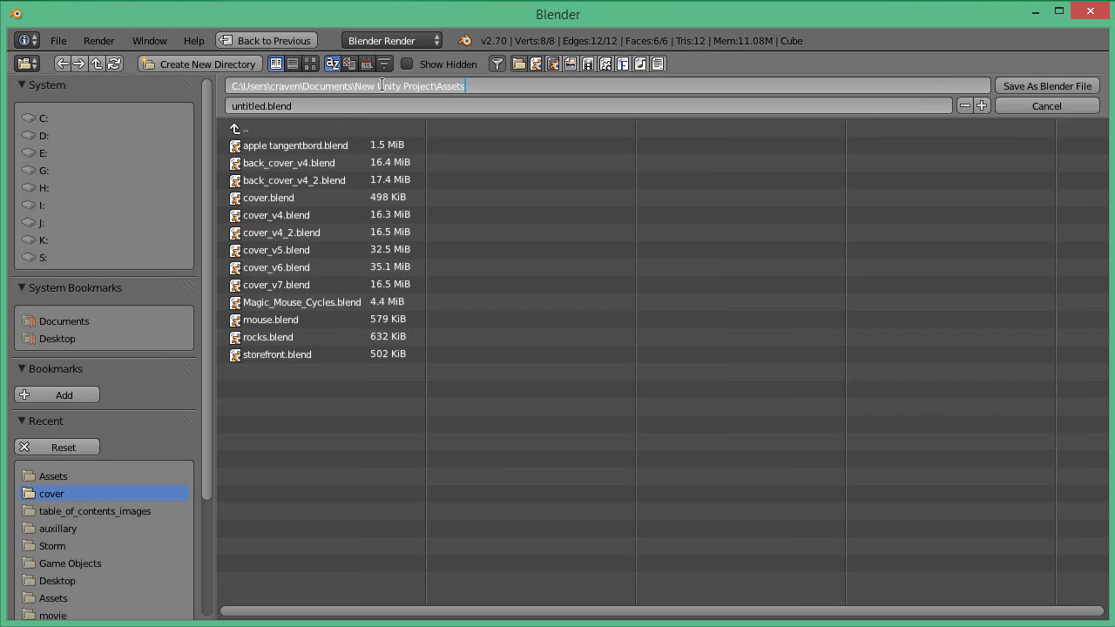
{"action": "key", "text": "Return"}
{"action": "left_click", "coordinate": [264, 103]}
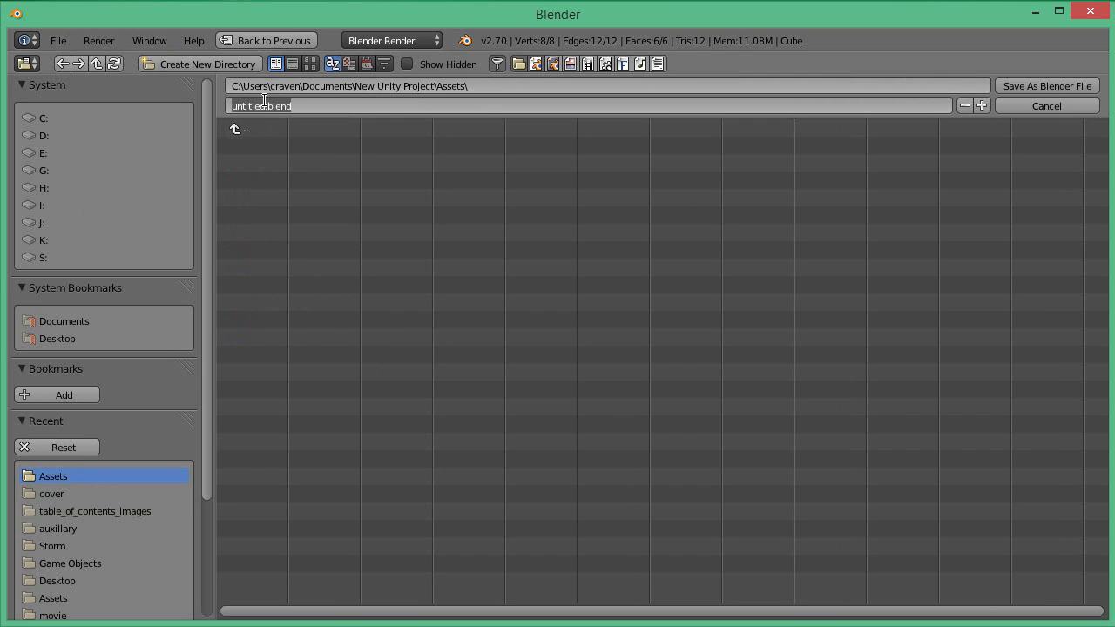
{"action": "type", "text": "cube.blend"}
{"action": "left_click", "coordinate": [1039, 93]}
{"action": "left_click", "coordinate": [1042, 91]}
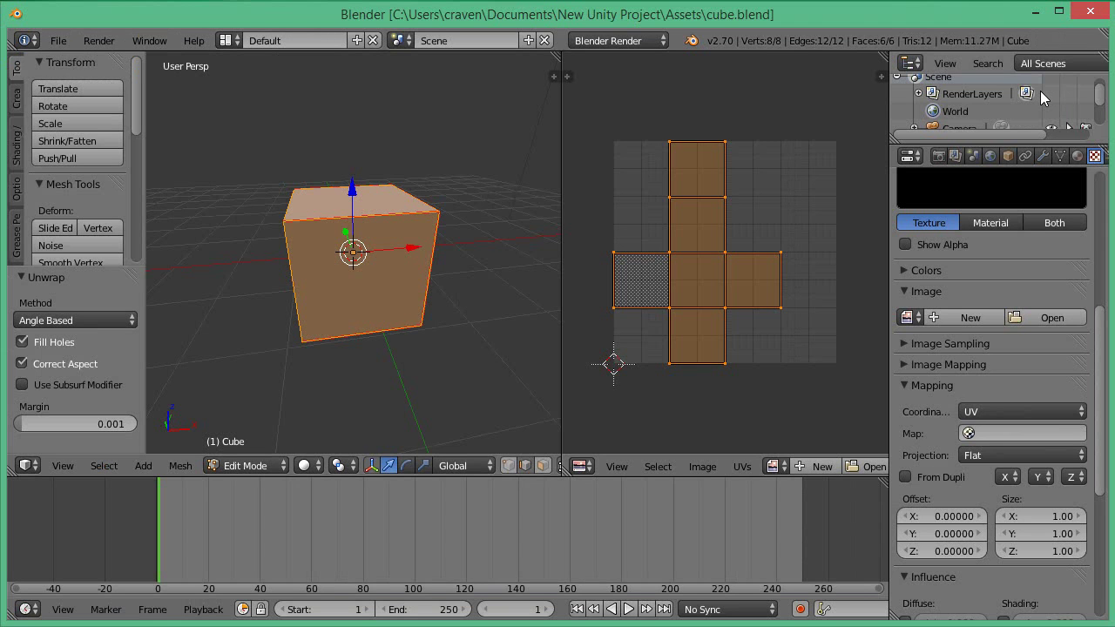
Switch to Unity and place the imported cube model from Assets in the scene
{"action": "key", "text": "alt+Tab"}
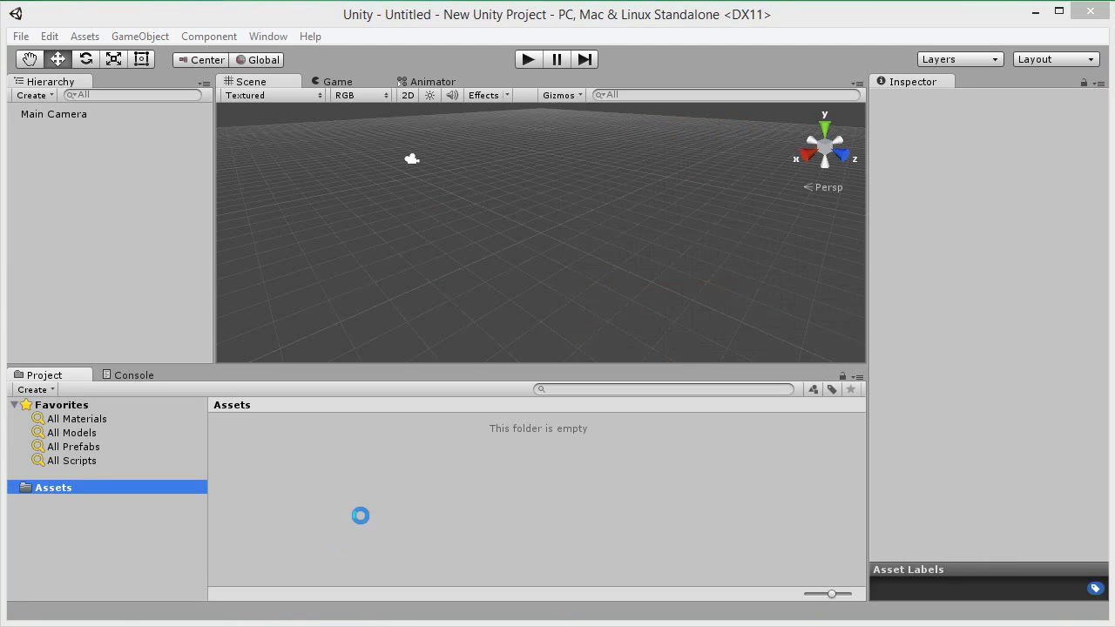
{"action": "left_click_drag", "start_coordinate": [316, 450], "coordinate": [476, 197]}
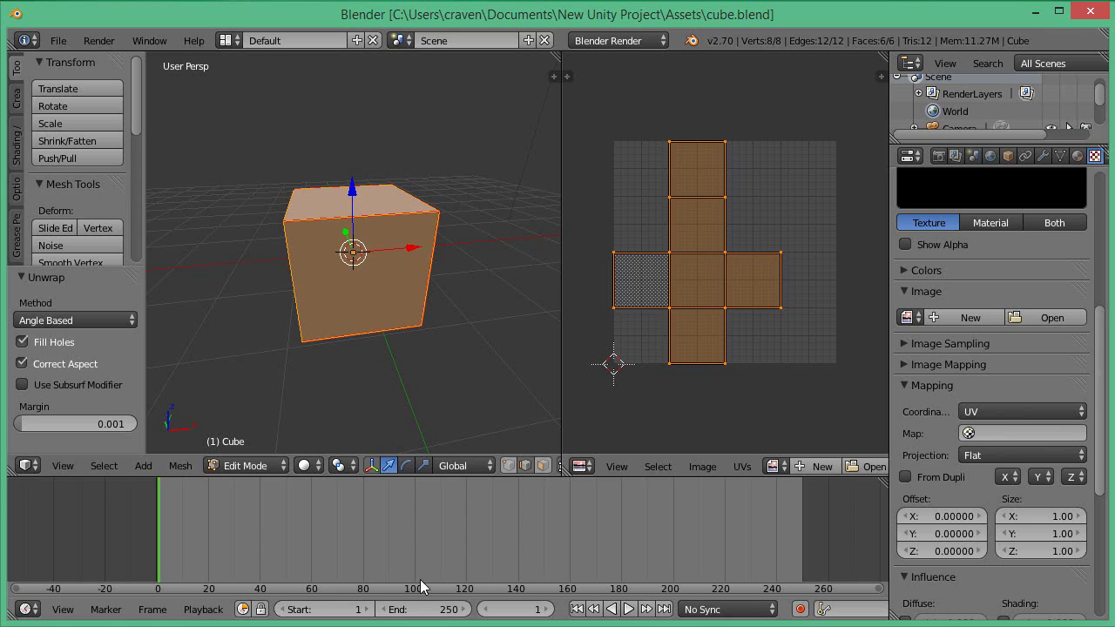
Switch back to Blender and export the cube's UV layout as cube.png into the Assets folder
{"action": "left_click", "coordinate": [739, 466]}
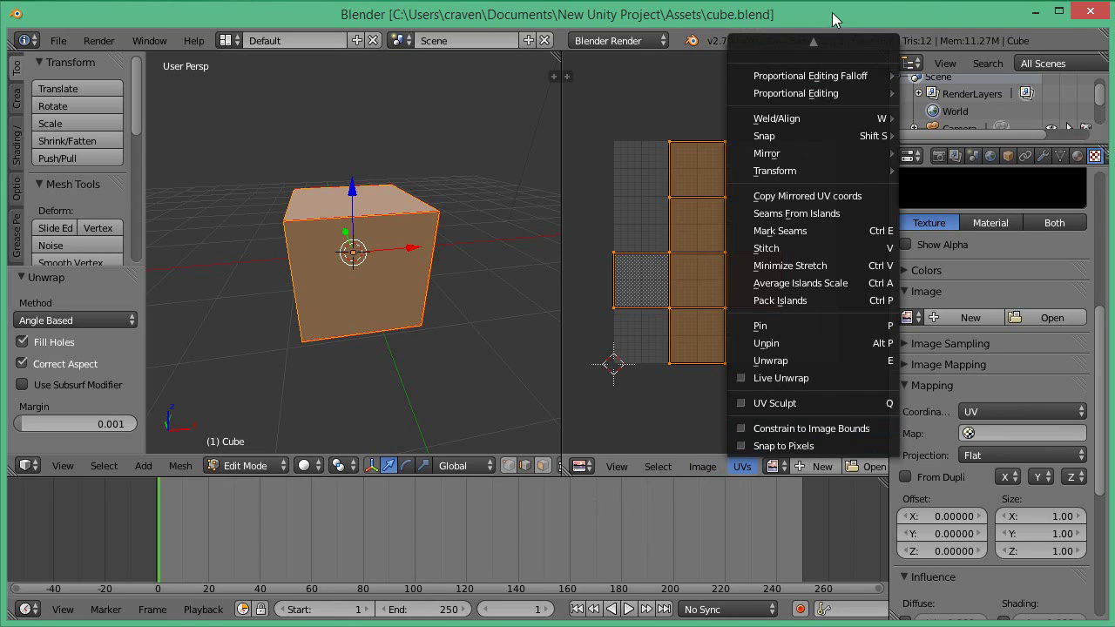
{"action": "left_click", "coordinate": [811, 50]}
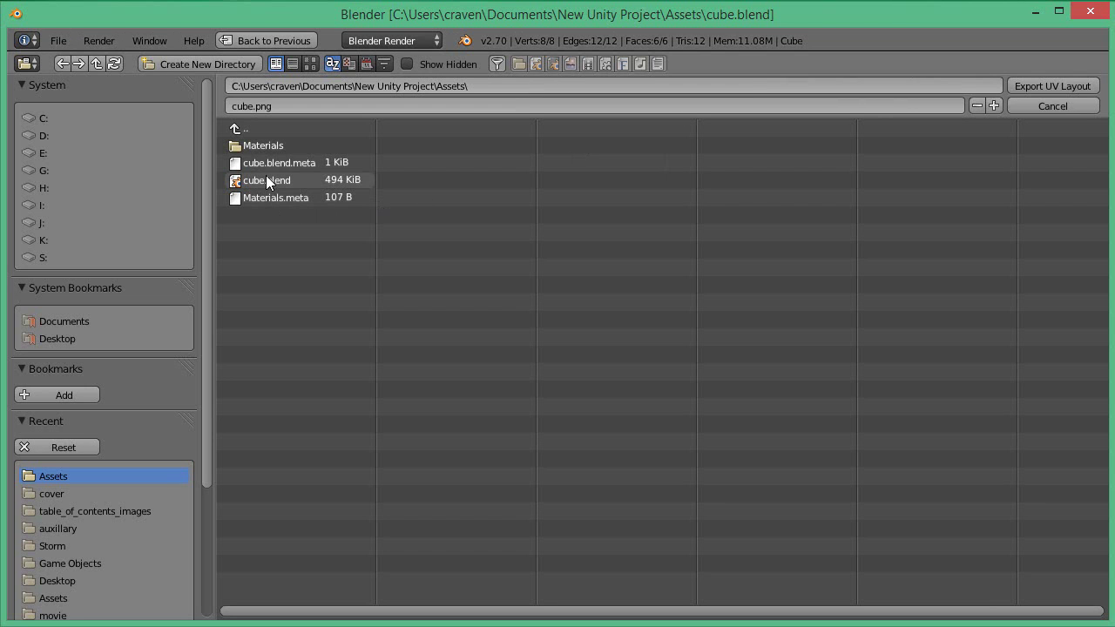
{"action": "left_click", "coordinate": [1020, 85]}
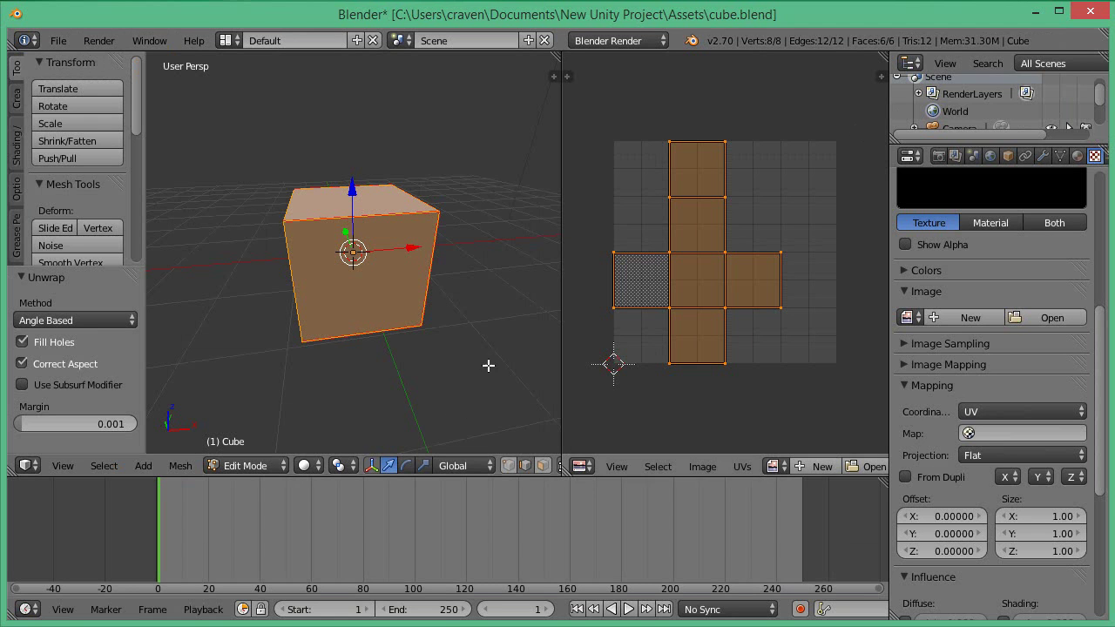
Switch to the file explorer and open cube.png from the Assets folder in Paint
{"action": "key", "text": "alt+Tab"}
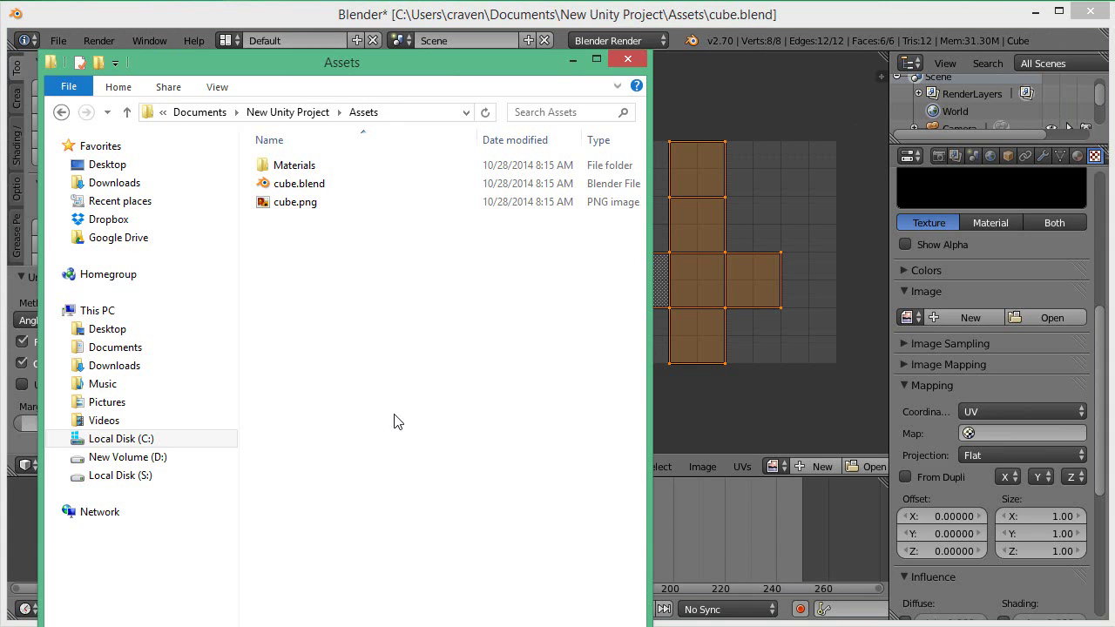
{"action": "left_click", "coordinate": [296, 208]}
{"action": "right_click", "coordinate": [297, 211]}
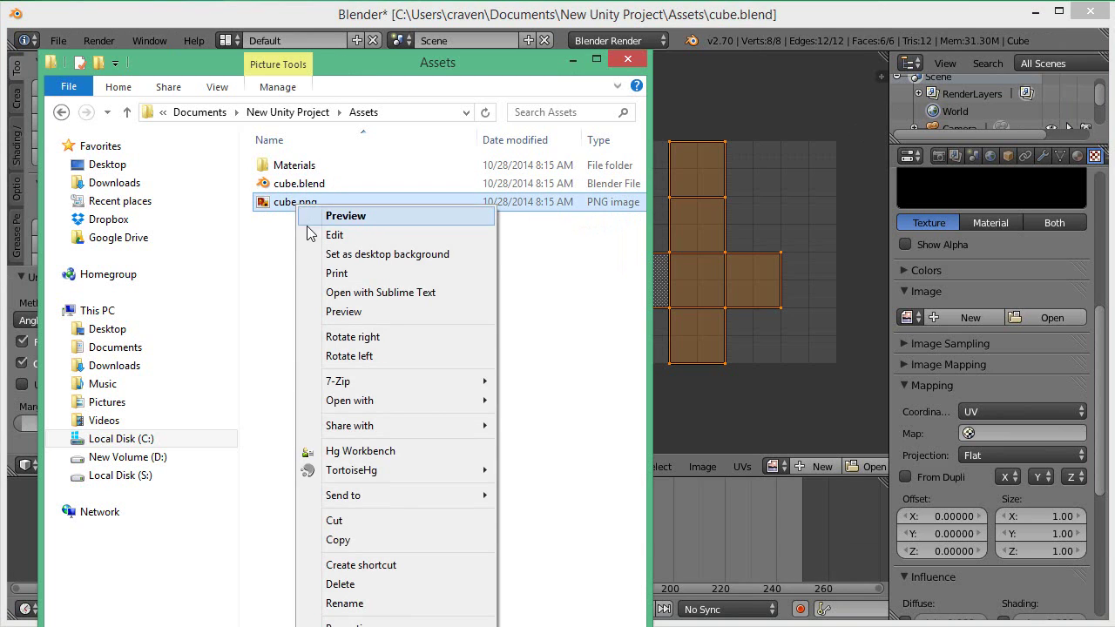
{"action": "mouse_move", "coordinate": [425, 402]}
{"action": "left_click", "coordinate": [548, 403]}
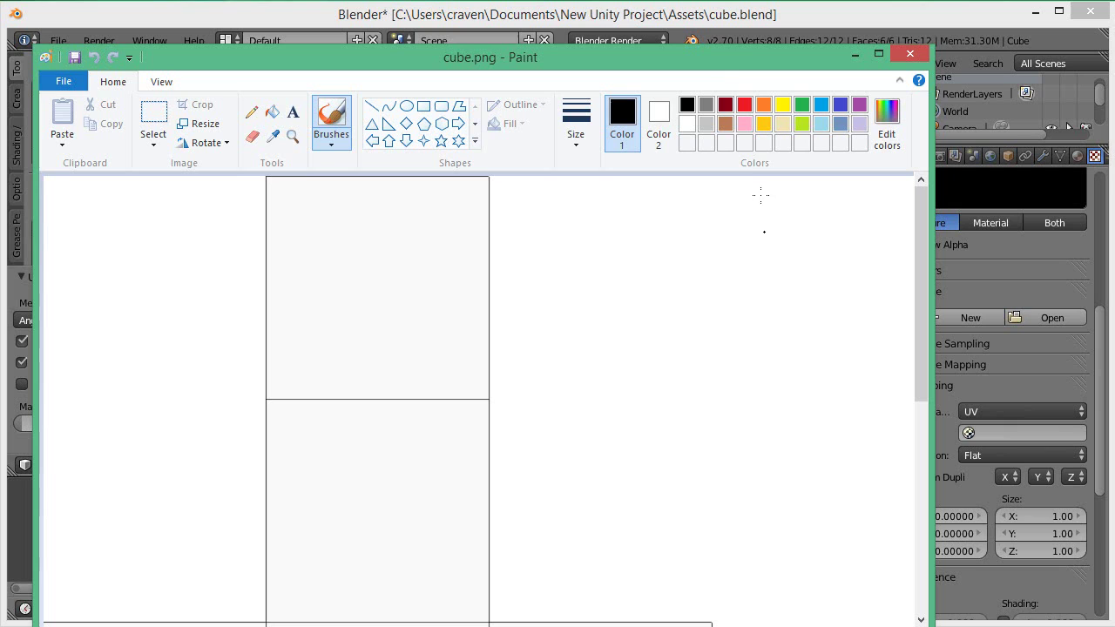
{"action": "left_click_drag", "start_coordinate": [734, 58], "coordinate": [734, 27]}
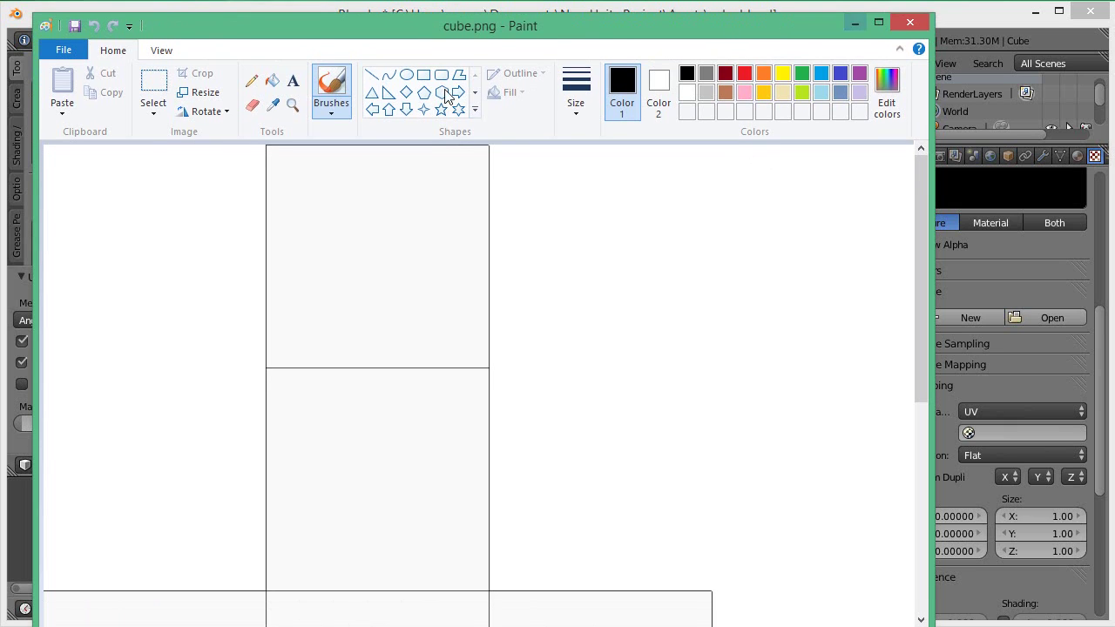
With the marker brush, paint a dark red circle on the topmost UV square and an orange X on the square below it
{"action": "left_click", "coordinate": [324, 110]}
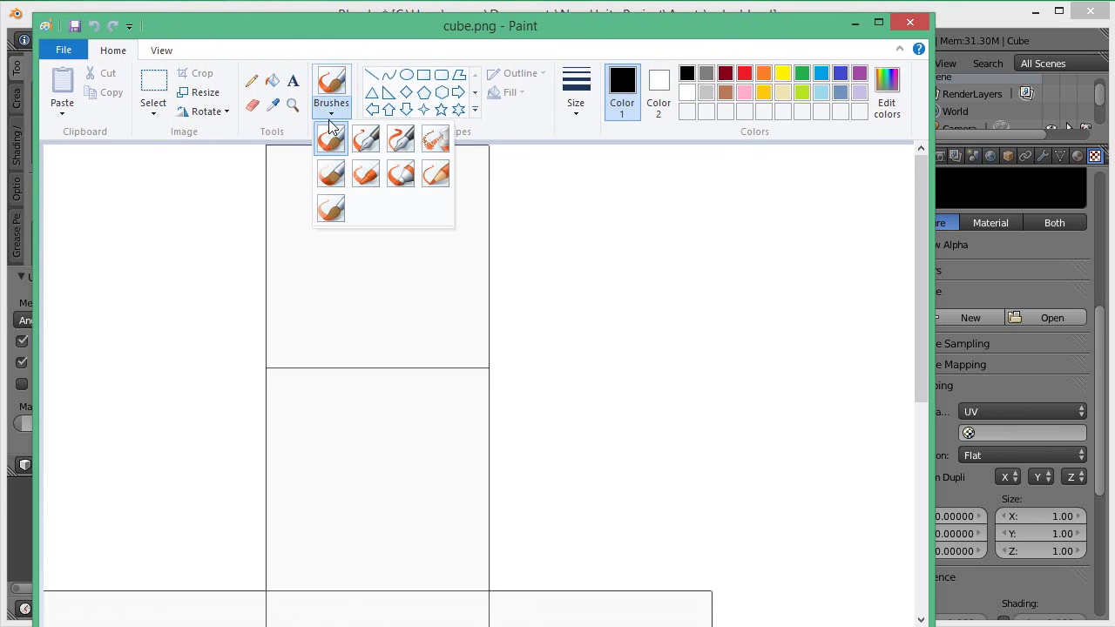
{"action": "left_click", "coordinate": [401, 179]}
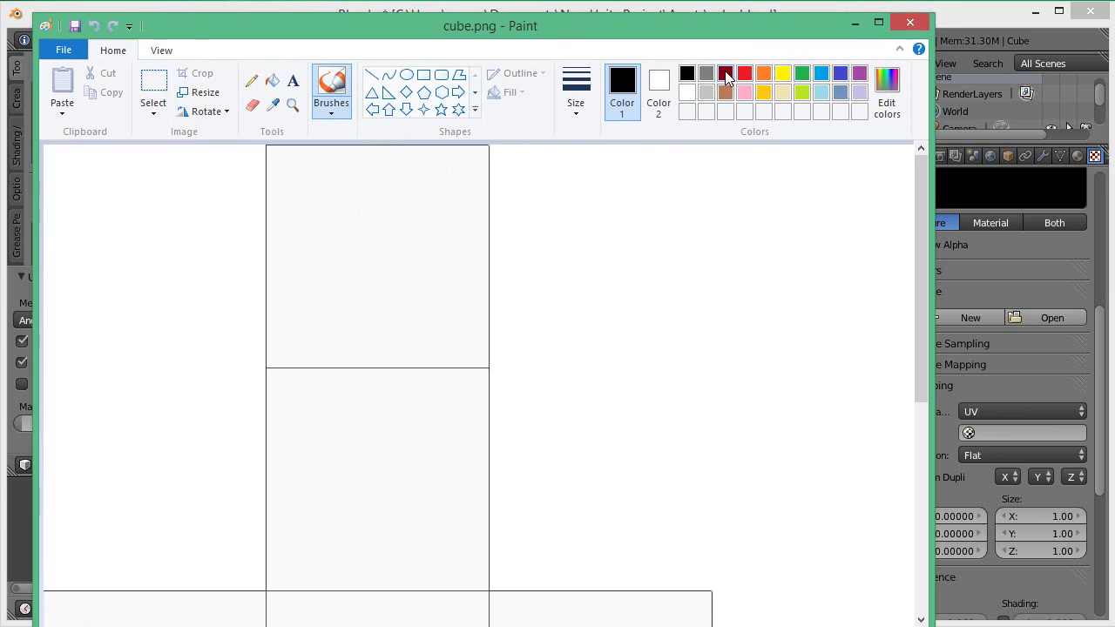
{"action": "left_click", "coordinate": [726, 73]}
{"action": "mouse_move", "coordinate": [371, 200]}
{"action": "left_mouse_down"}
{"action": "mouse_move", "coordinate": [363, 347]}
{"action": "mouse_move", "coordinate": [422, 227]}
{"action": "mouse_move", "coordinate": [329, 178]}
{"action": "left_mouse_up"}
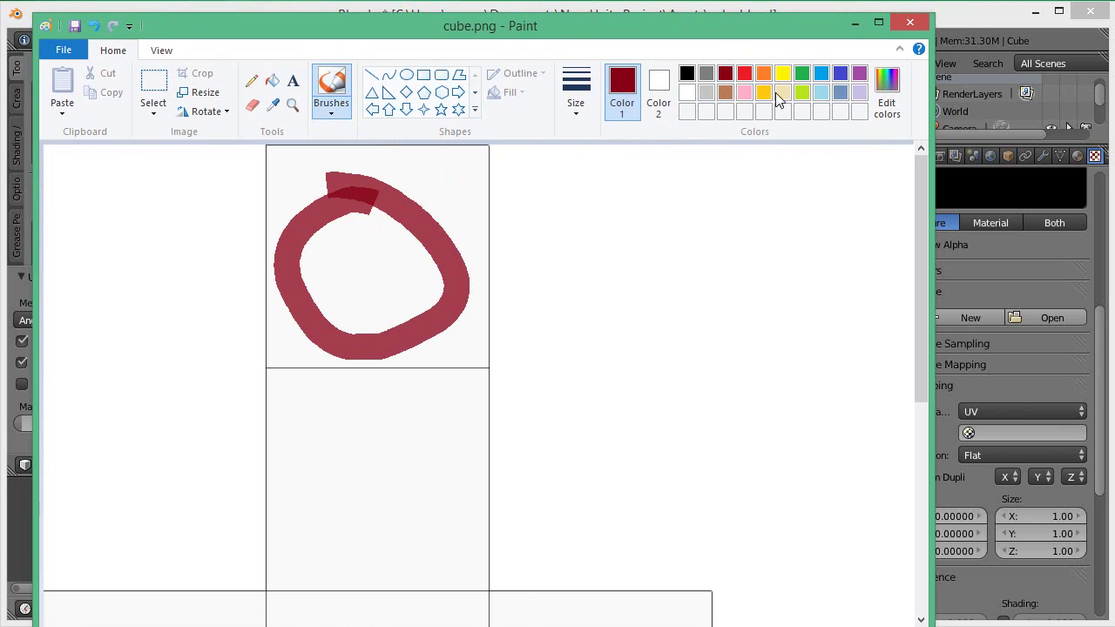
{"action": "left_click", "coordinate": [763, 73]}
{"action": "left_click_drag", "start_coordinate": [441, 402], "coordinate": [340, 556]}
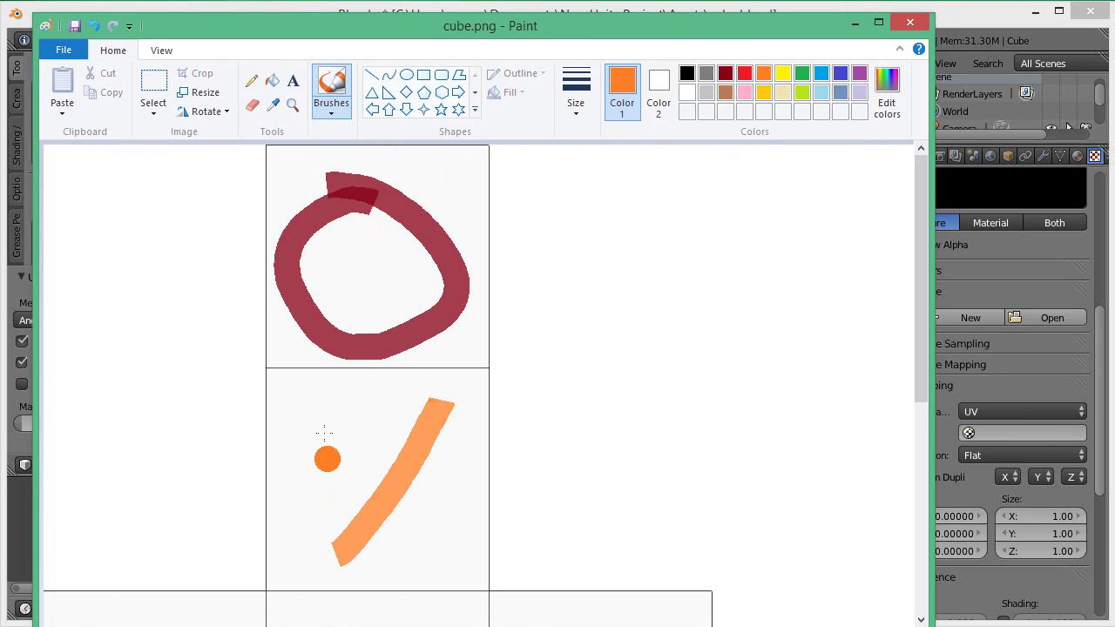
{"action": "left_click_drag", "start_coordinate": [324, 433], "coordinate": [440, 523]}
Paint a green smiley face on the right-hand square of the UV layout's horizontal row
{"action": "left_click", "coordinate": [802, 73]}
{"action": "scroll", "coordinate": [588, 462], "scroll_direction": "down", "scroll_amount": 3}
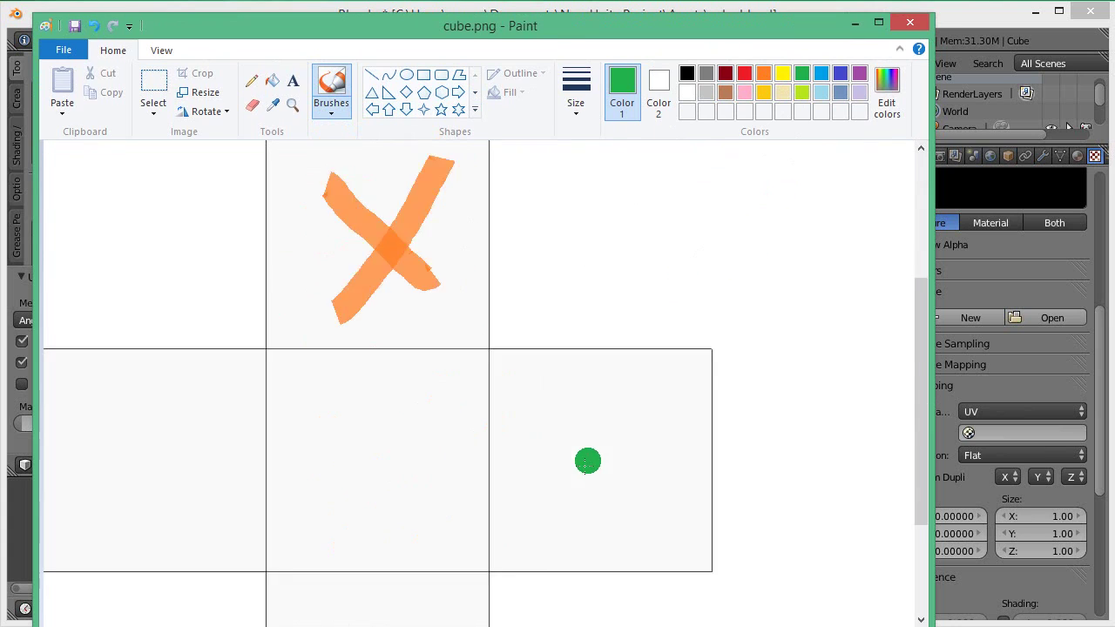
{"action": "scroll", "coordinate": [588, 461], "scroll_direction": "down", "scroll_amount": 1}
{"action": "mouse_move", "coordinate": [582, 338]}
{"action": "left_mouse_down"}
{"action": "mouse_move", "coordinate": [618, 336]}
{"action": "mouse_move", "coordinate": [664, 403]}
{"action": "mouse_move", "coordinate": [623, 342]}
{"action": "left_mouse_up"}
{"action": "left_click_drag", "start_coordinate": [608, 376], "coordinate": [608, 400]}
{"action": "left_click_drag", "start_coordinate": [549, 422], "coordinate": [629, 424]}
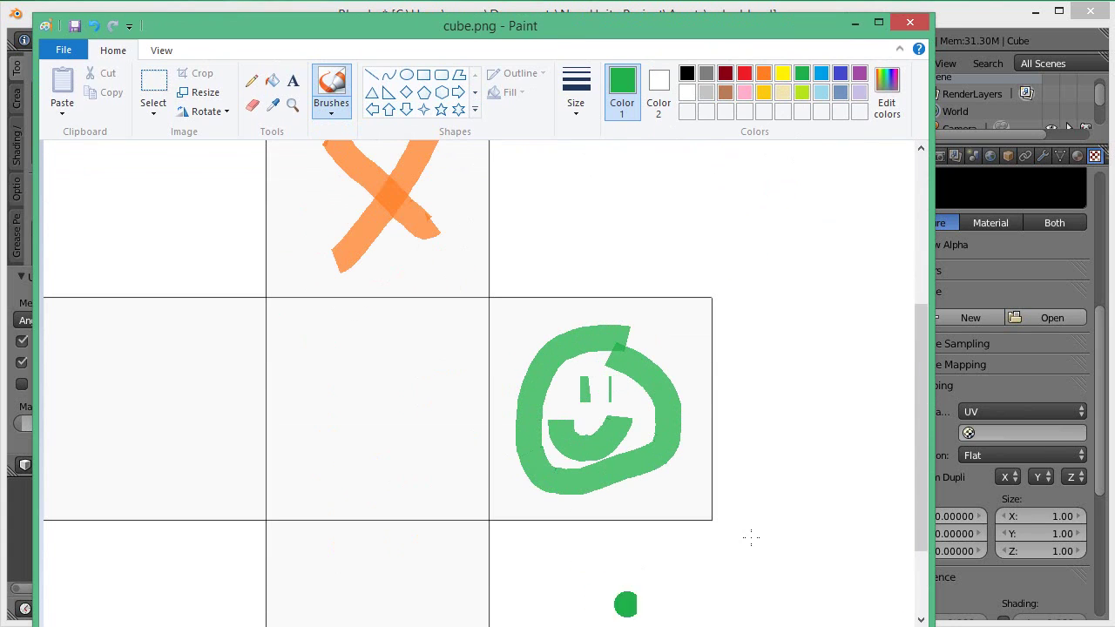
{"action": "key", "text": "ctrl+z"}
Paint a light blue circle on the middle square of the row and a purple zigzag on the left-hand square
{"action": "left_click", "coordinate": [821, 73]}
{"action": "mouse_move", "coordinate": [409, 324]}
{"action": "left_mouse_down"}
{"action": "mouse_move", "coordinate": [360, 508]}
{"action": "mouse_move", "coordinate": [375, 307]}
{"action": "left_mouse_up"}
{"action": "left_click", "coordinate": [860, 73]}
{"action": "mouse_move", "coordinate": [181, 318]}
{"action": "left_mouse_down"}
{"action": "mouse_move", "coordinate": [222, 407]}
{"action": "mouse_move", "coordinate": [141, 528]}
{"action": "left_mouse_up"}
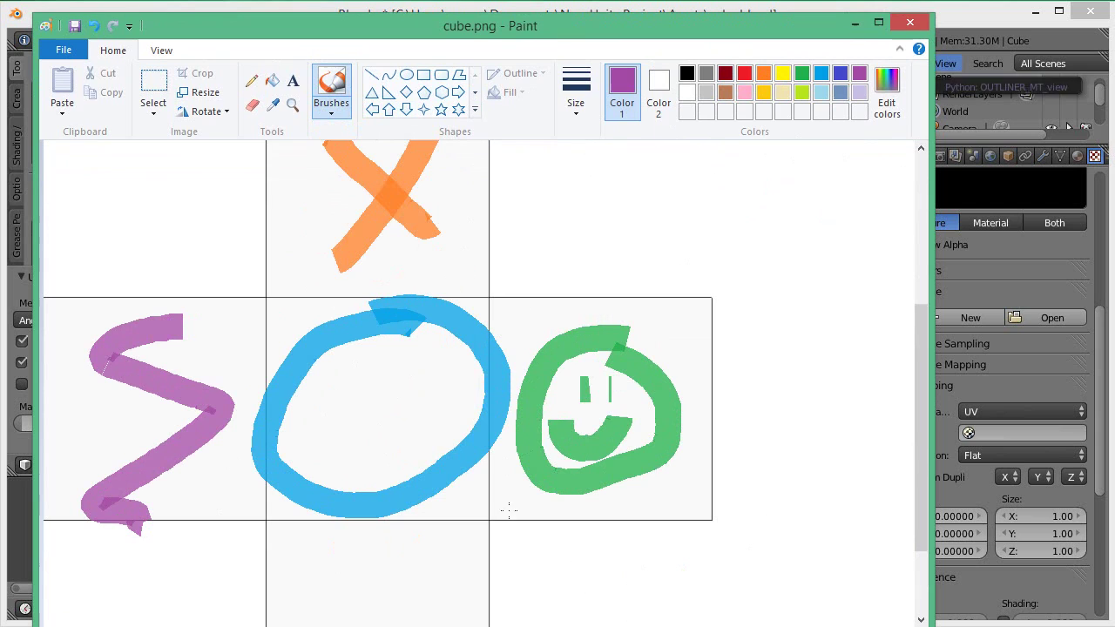
Paint a brown question mark with its dot on the bottommost square of the UV layout
{"action": "left_click", "coordinate": [821, 73]}
{"action": "scroll", "coordinate": [682, 383], "scroll_direction": "down", "scroll_amount": 2}
{"action": "left_click", "coordinate": [725, 92]}
{"action": "left_click_drag", "start_coordinate": [356, 582], "coordinate": [373, 602]}
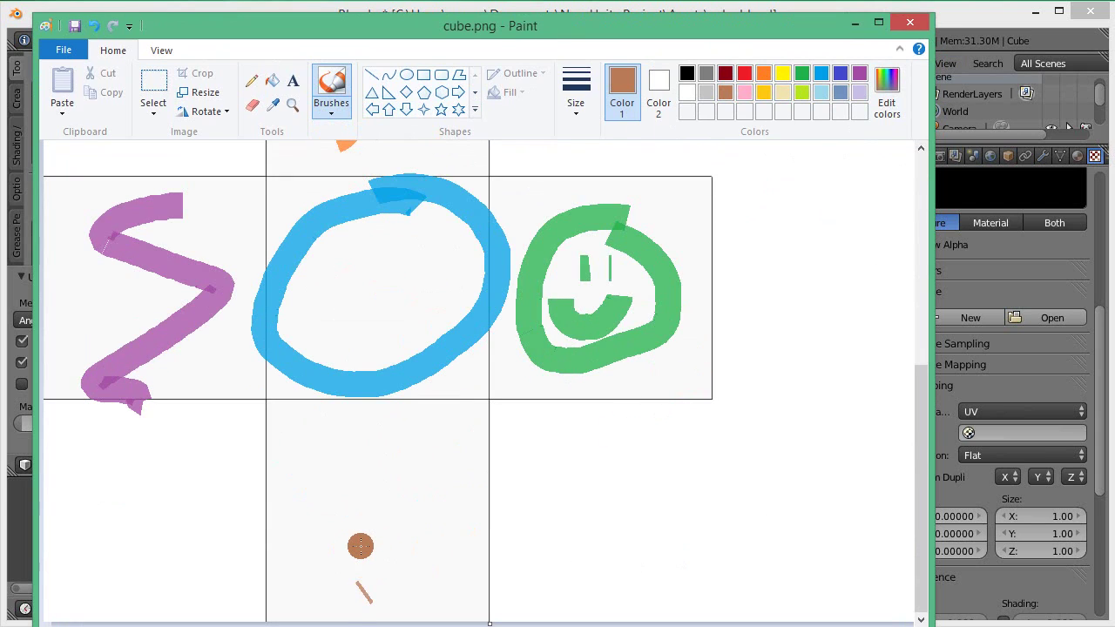
{"action": "mouse_move", "coordinate": [360, 546]}
{"action": "left_mouse_down"}
{"action": "mouse_move", "coordinate": [404, 492]}
{"action": "mouse_move", "coordinate": [417, 400]}
{"action": "mouse_move", "coordinate": [347, 435]}
{"action": "left_mouse_up"}
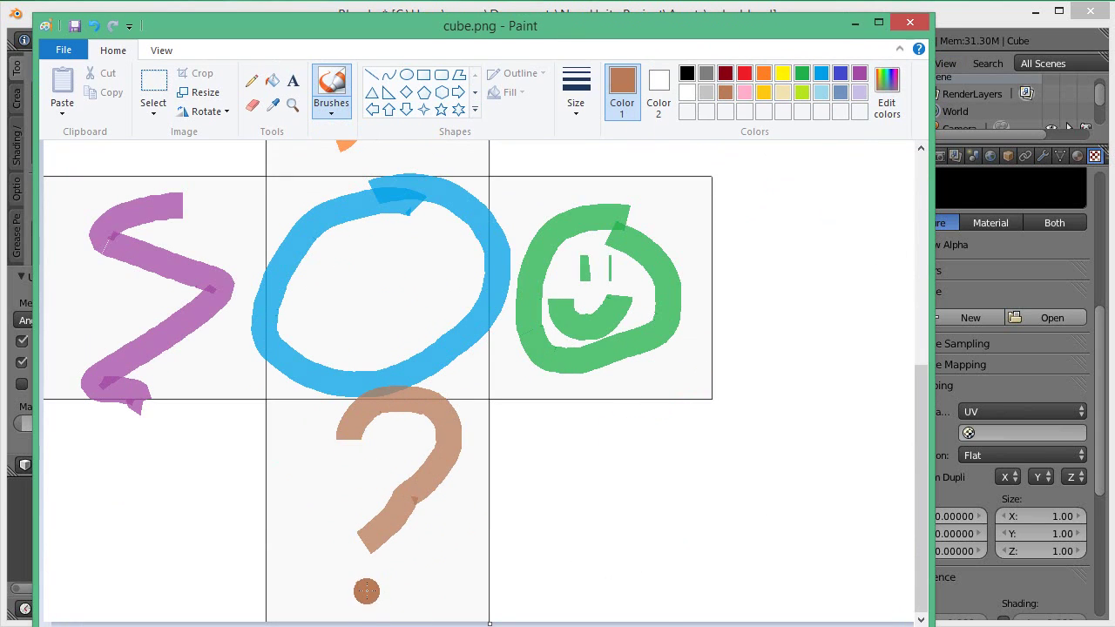
{"action": "left_click_drag", "start_coordinate": [366, 592], "coordinate": [351, 601]}
Save the painted cube.png and close Paint, returning to Blender
{"action": "scroll", "coordinate": [682, 498], "scroll_direction": "up", "scroll_amount": 5}
{"action": "scroll", "coordinate": [682, 497], "scroll_direction": "down", "scroll_amount": 5}
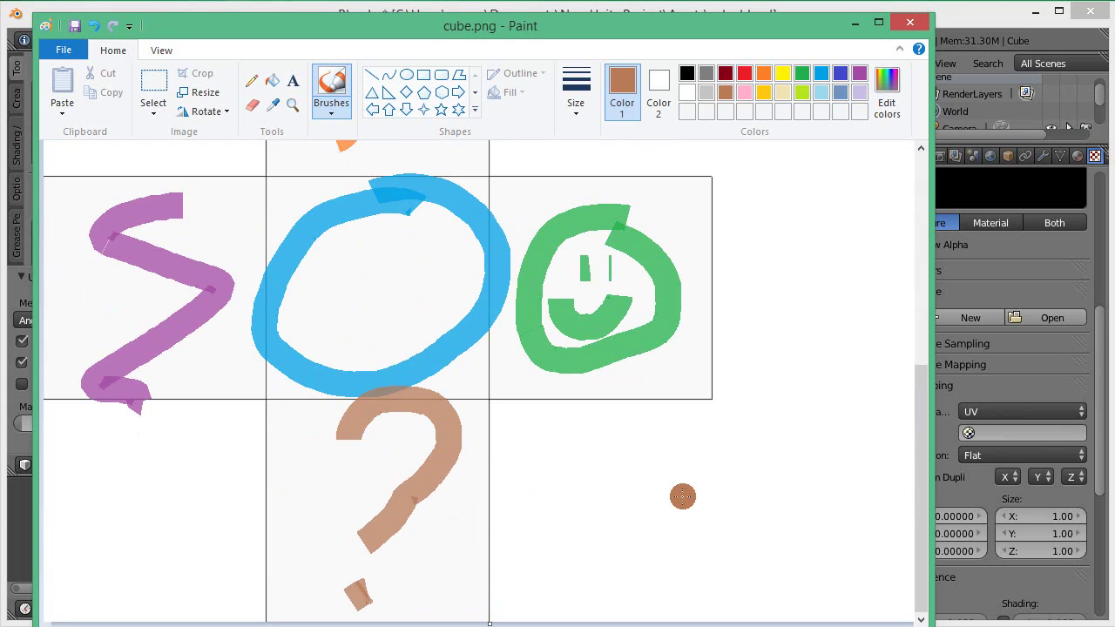
{"action": "left_click", "coordinate": [64, 50]}
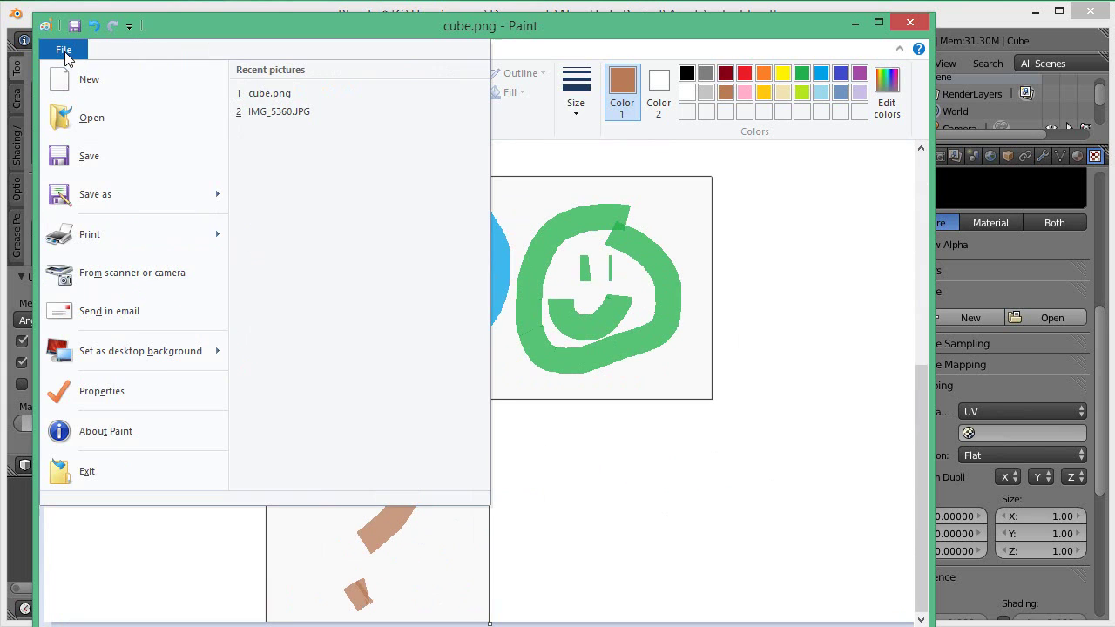
{"action": "left_click", "coordinate": [87, 157]}
{"action": "left_click", "coordinate": [910, 23]}
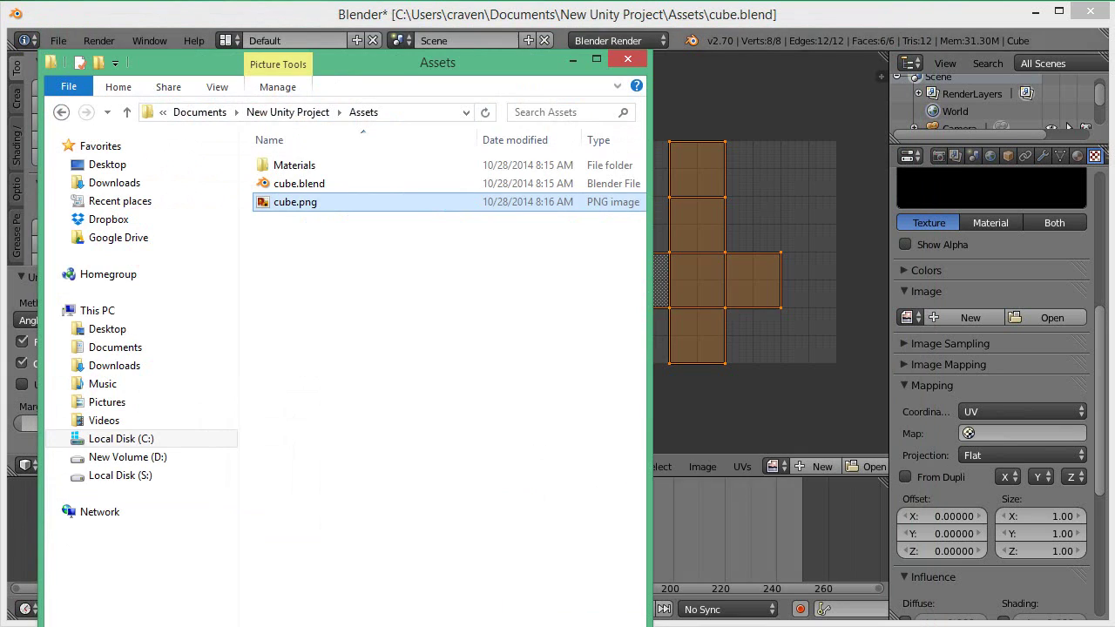
{"action": "left_click", "coordinate": [723, 465]}
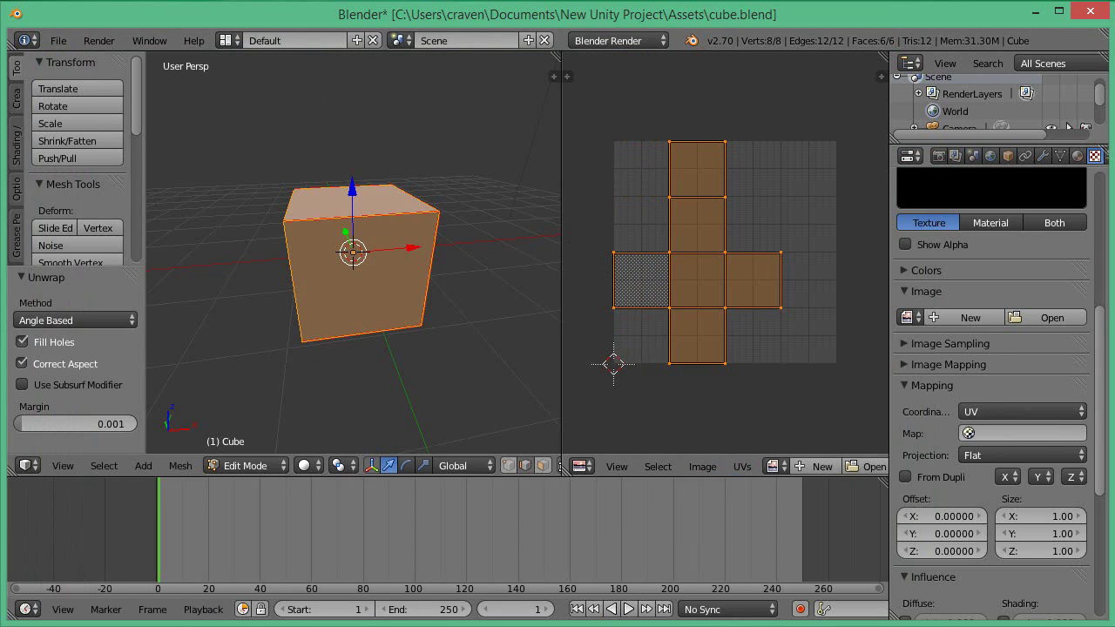
Load cube.png from the project's Assets folder as the image of the cube's texture
{"action": "scroll", "coordinate": [1019, 411], "scroll_direction": "up", "scroll_amount": 1}
{"action": "left_click", "coordinate": [1045, 351]}
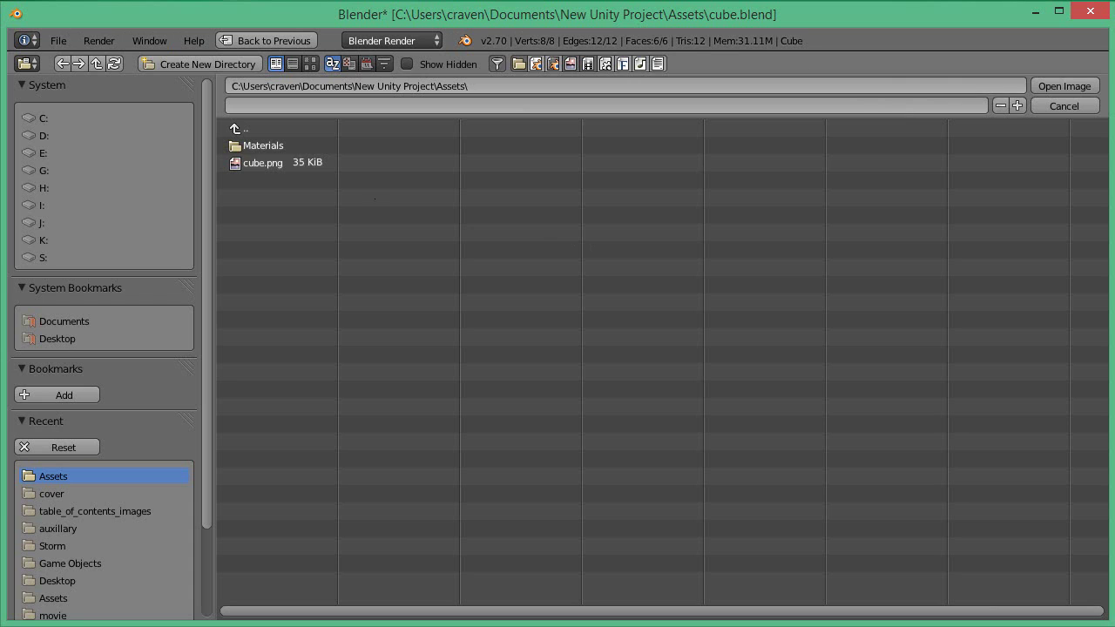
{"action": "left_click", "coordinate": [263, 163]}
{"action": "key", "text": "Return"}
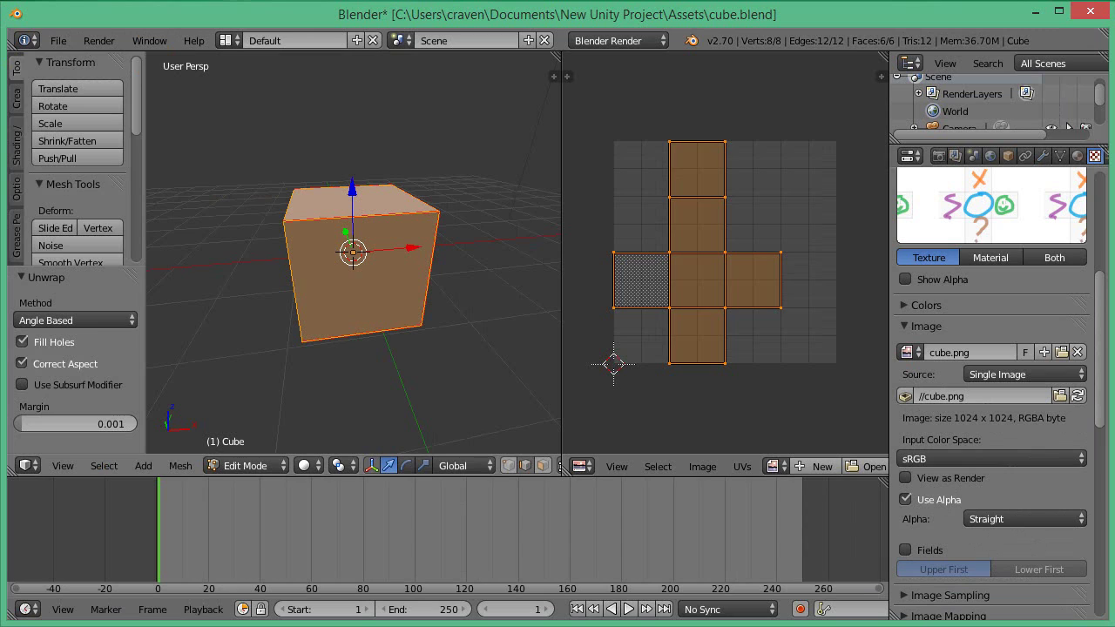
Render the textured cube and save the scene over the existing cube.blend
{"action": "key", "text": "F12"}
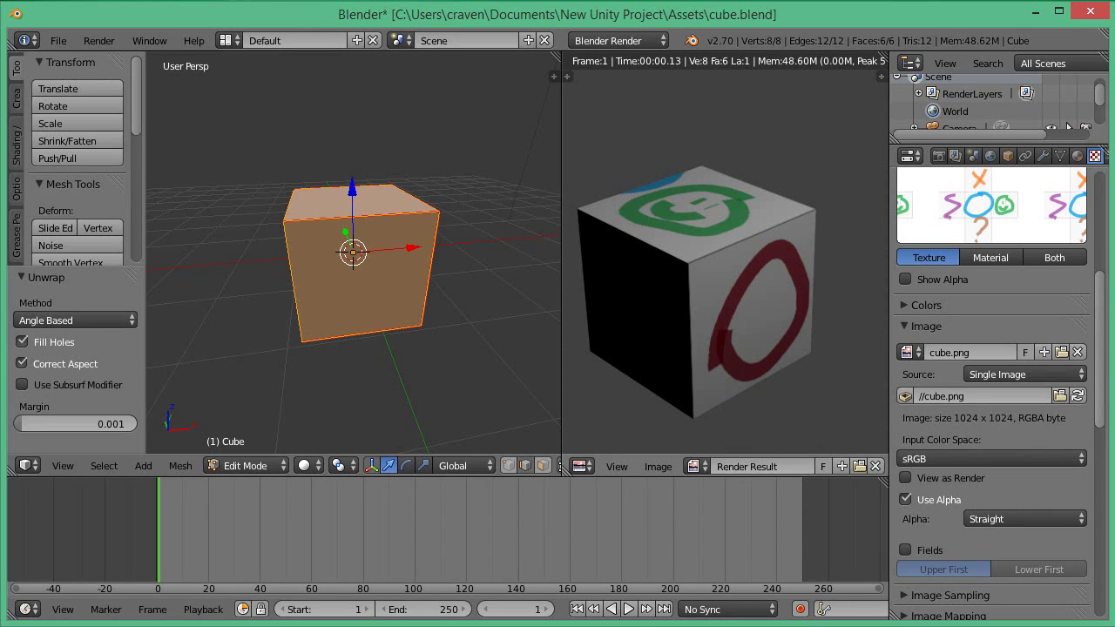
{"action": "key", "text": "ctrl+s"}
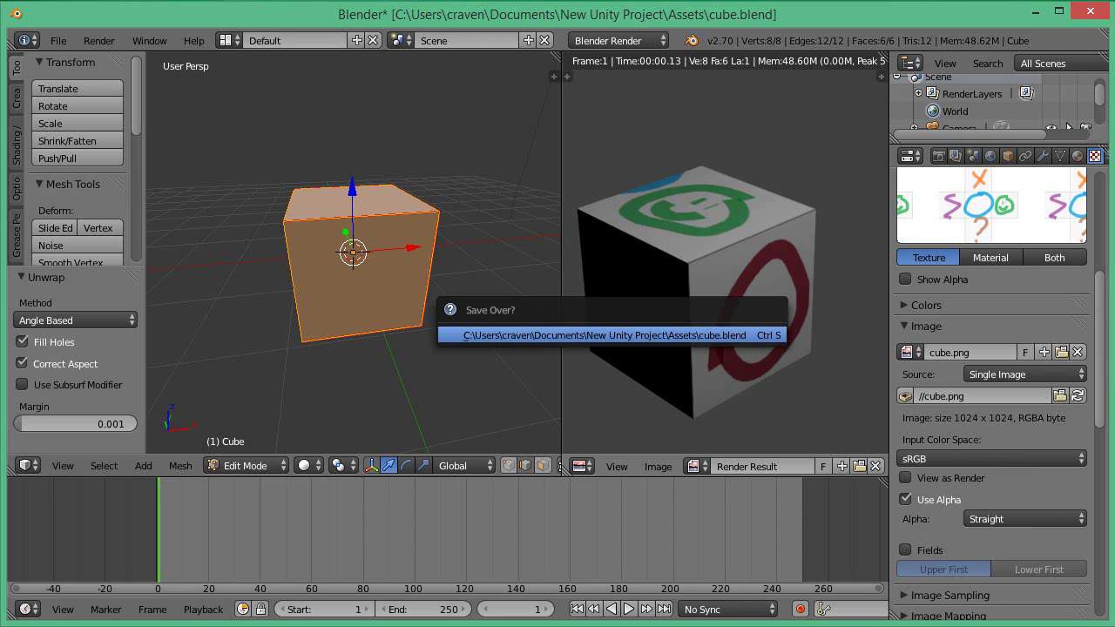
{"action": "key", "text": "Return"}
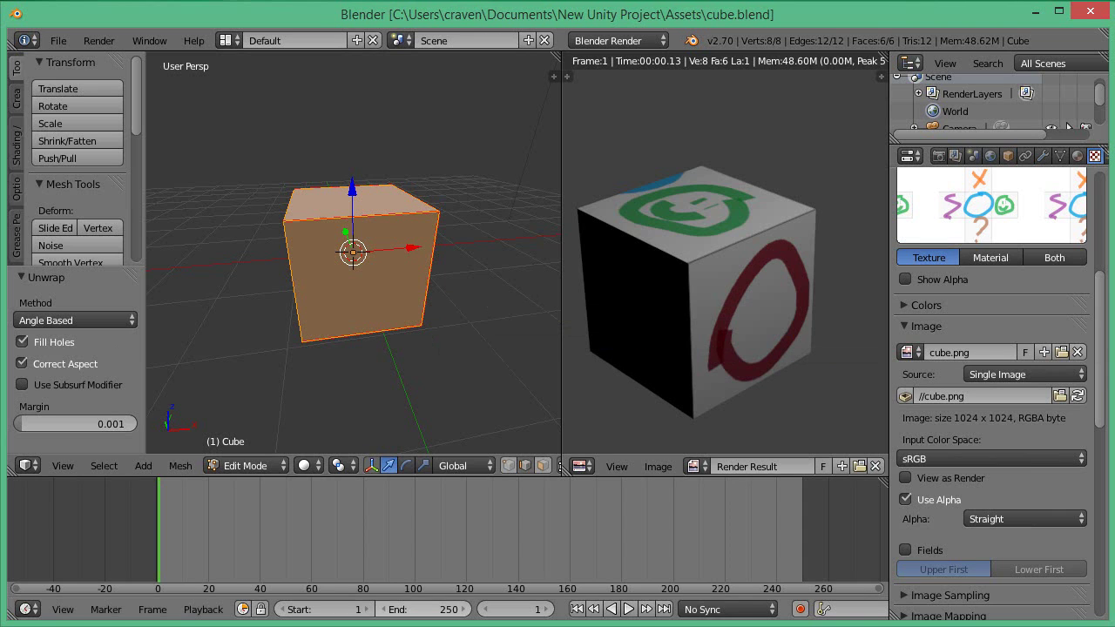
Switch to Unity and assign the painted cube image as the Base (RGB) texture of the cube's material
{"action": "key", "text": "alt+Tab"}
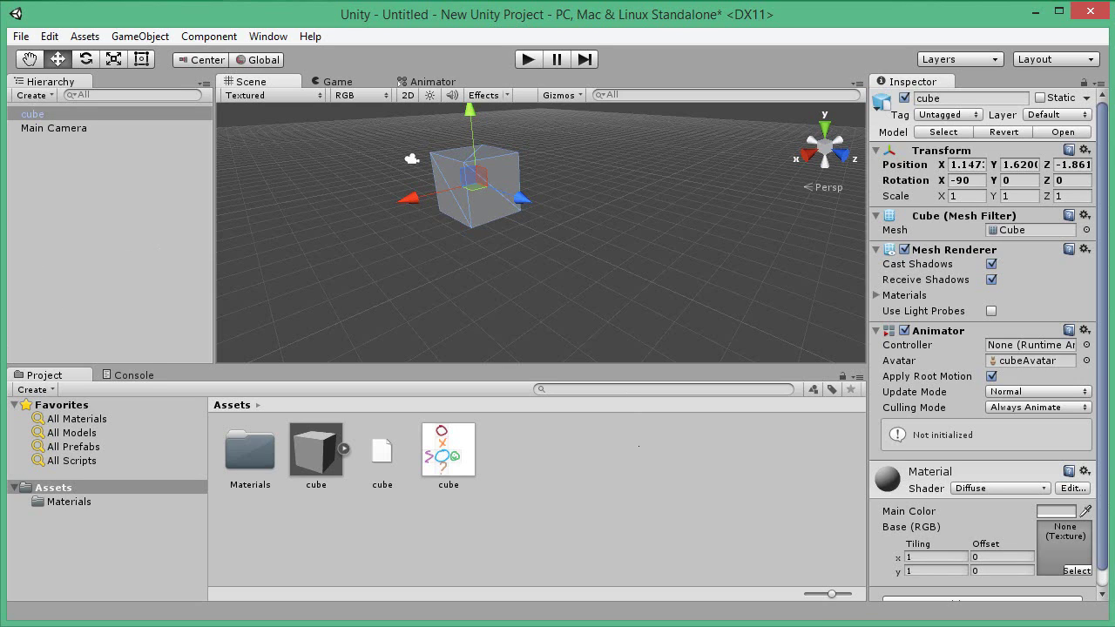
{"action": "scroll", "coordinate": [984, 348], "scroll_direction": "down", "scroll_amount": 1}
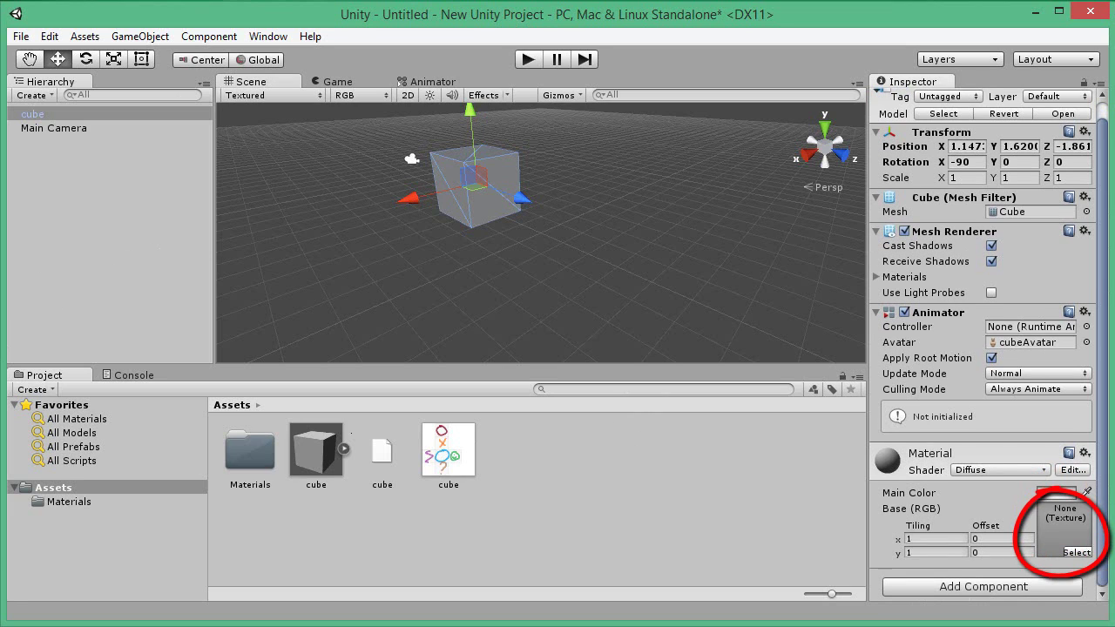
{"action": "left_click", "coordinate": [448, 451]}
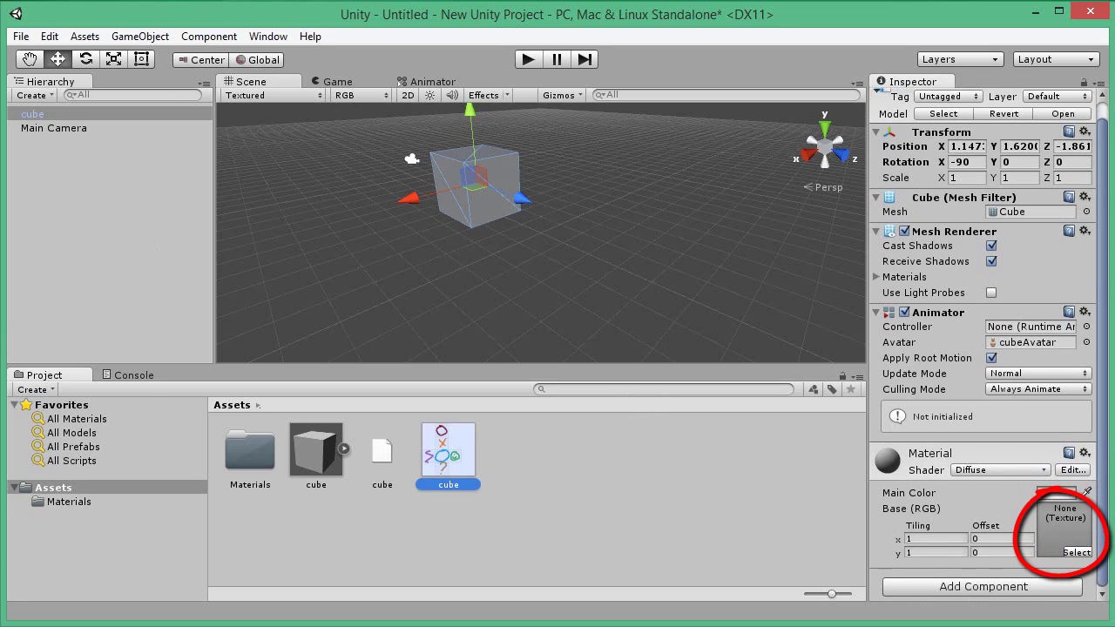
{"action": "left_click_drag", "start_coordinate": [449, 451], "coordinate": [1062, 531]}
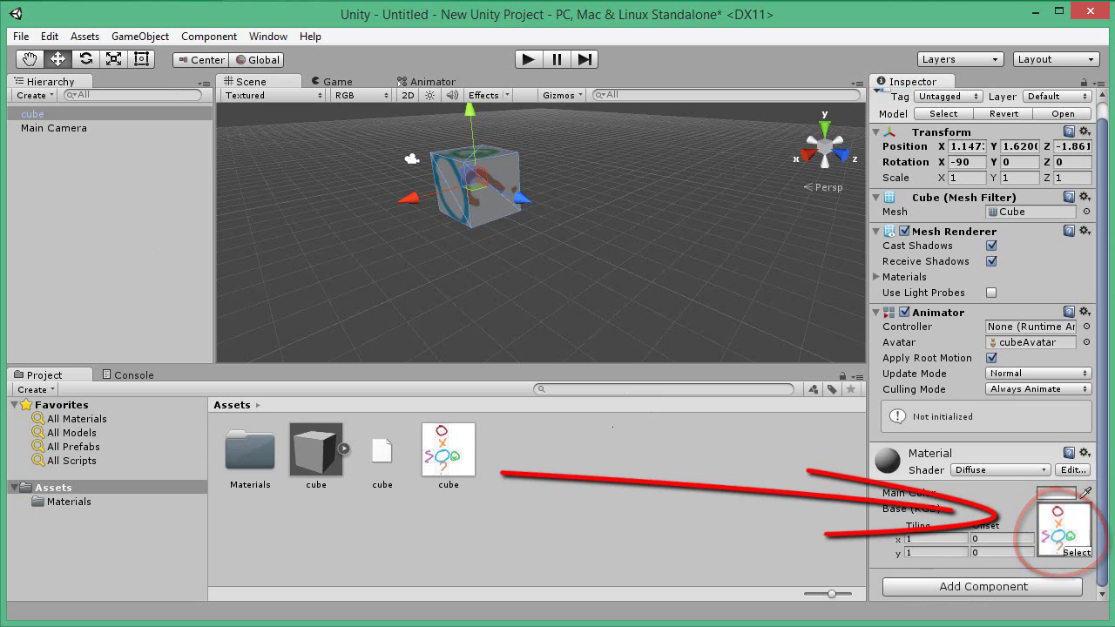
Play the scene to check the textured cube in the Game view, and stop playback
{"action": "key", "text": "ctrl+p"}
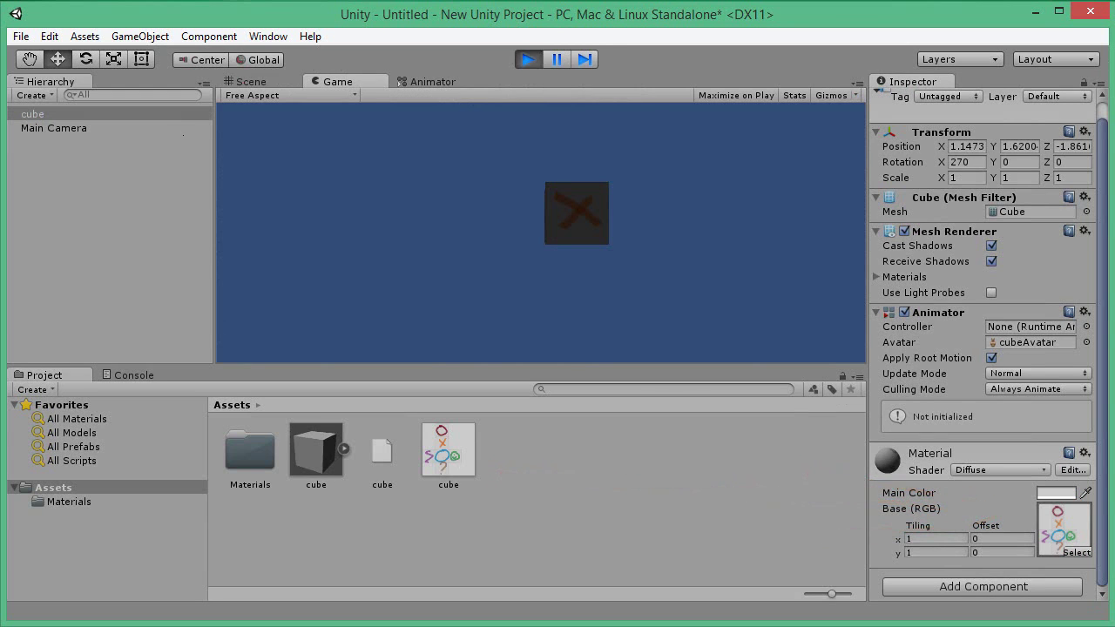
{"action": "key", "text": "ctrl+p"}
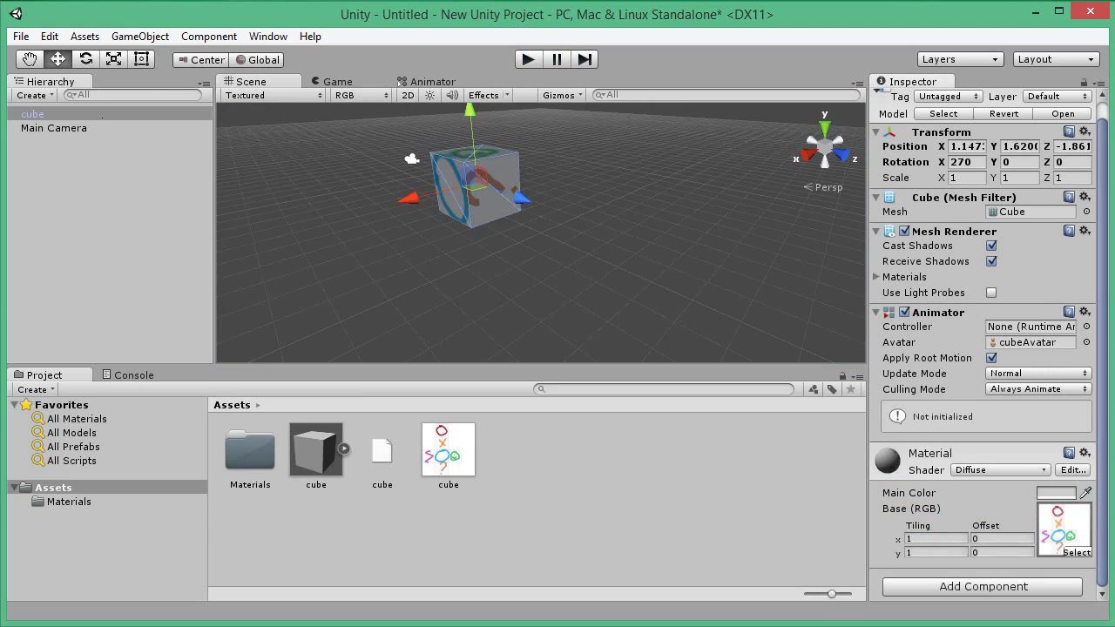